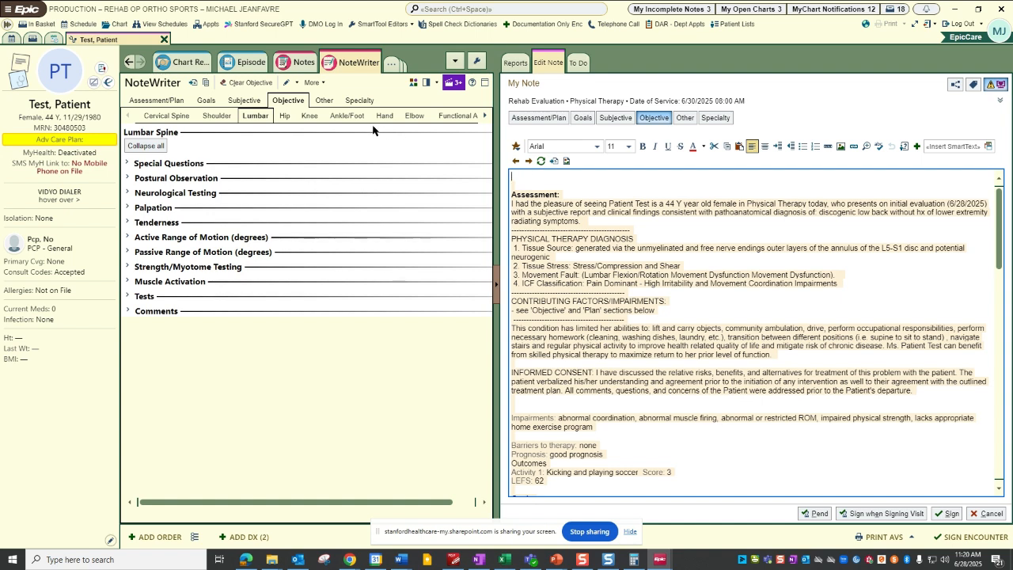
Open the Subjective form and insert the APSEC Assessment and Plan section at the very start of the note.
{"action": "left_click", "coordinate": [245, 105]}
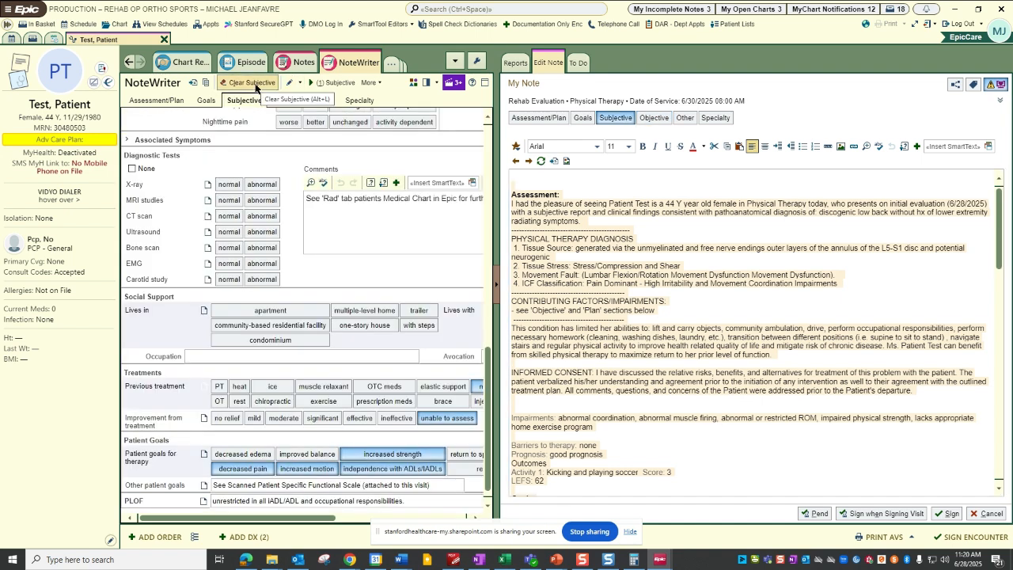
{"action": "left_click", "coordinate": [563, 181]}
{"action": "left_click", "coordinate": [566, 162]}
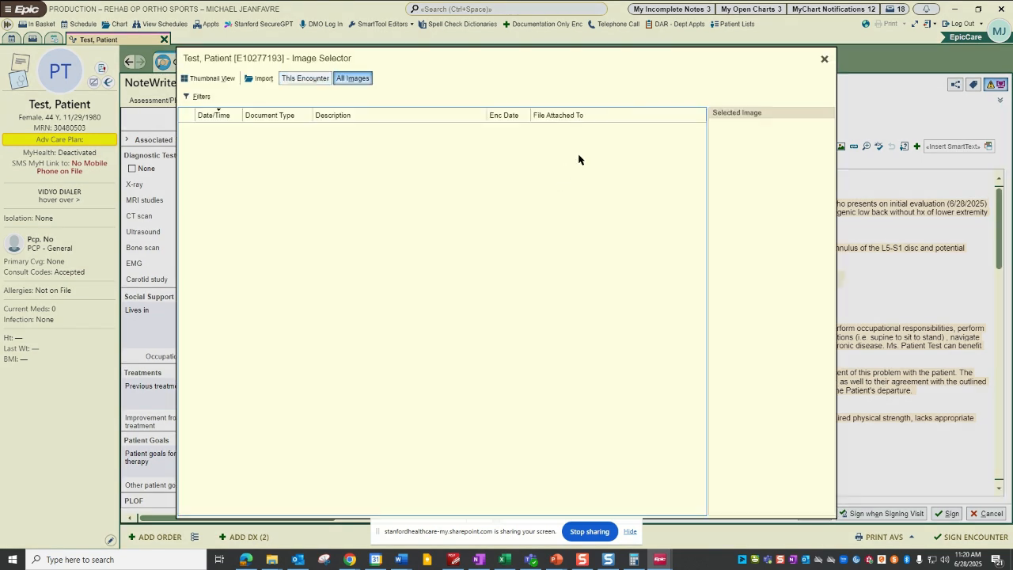
{"action": "left_click", "coordinate": [821, 61]}
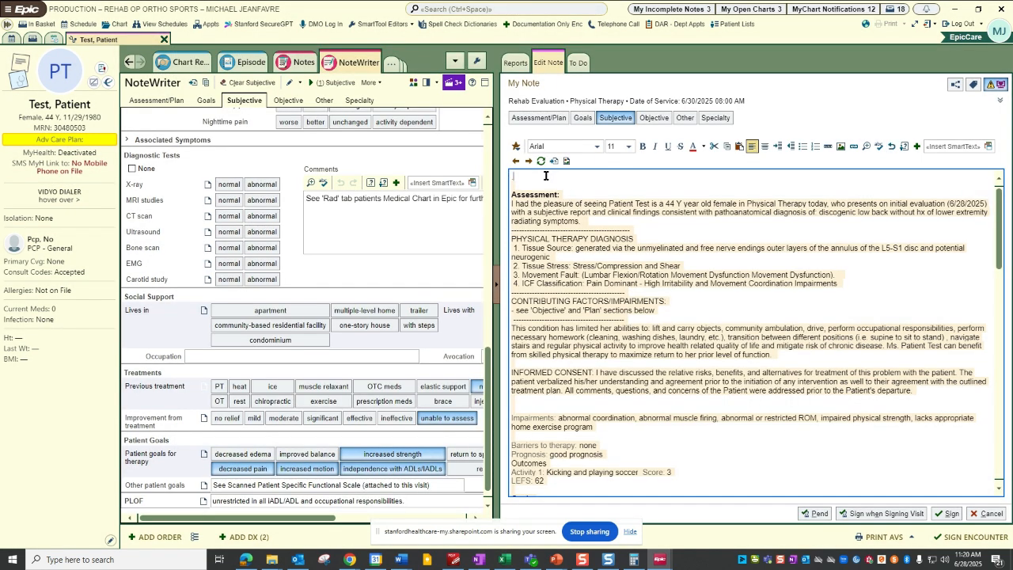
{"action": "type", "text": ".apsed"}
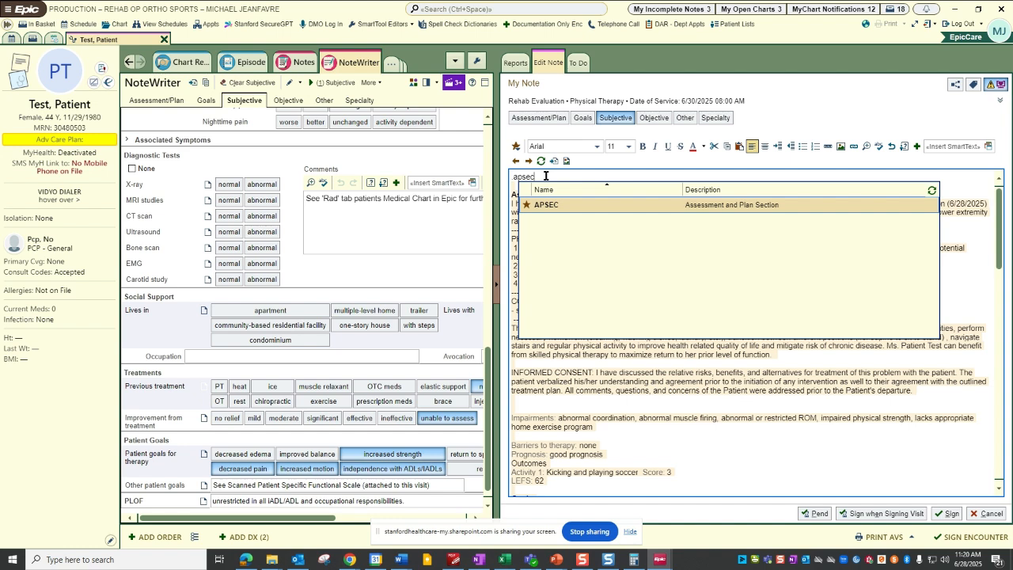
{"action": "key", "text": "Return"}
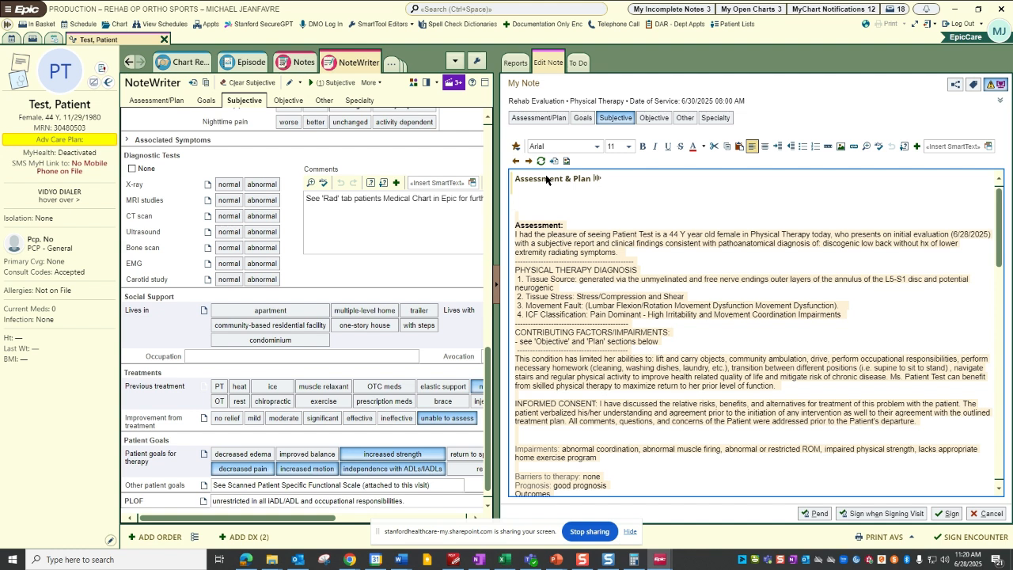
{"action": "left_click", "coordinate": [600, 178]}
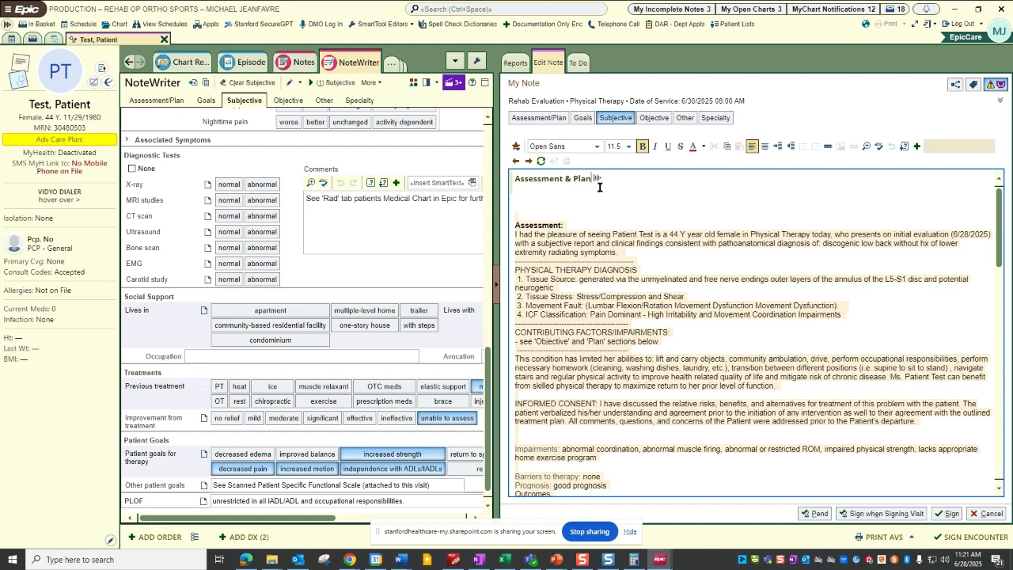
Insert the HPISEC History of Present Illness section on a new line directly beneath the note's Subjective heading.
{"action": "scroll", "coordinate": [632, 271], "scroll_direction": "down", "scroll_amount": 2}
{"action": "scroll", "coordinate": [574, 209], "scroll_direction": "up", "scroll_amount": 2}
{"action": "scroll", "coordinate": [579, 245], "scroll_direction": "down", "scroll_amount": 10}
{"action": "scroll", "coordinate": [584, 288], "scroll_direction": "down", "scroll_amount": 10}
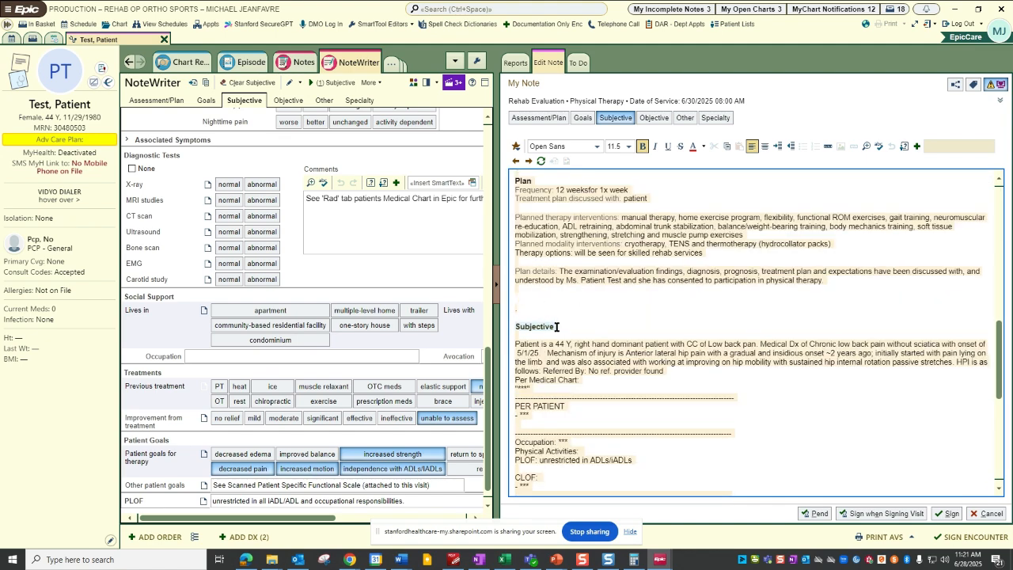
{"action": "left_click", "coordinate": [557, 326]}
{"action": "key", "text": "Return"}
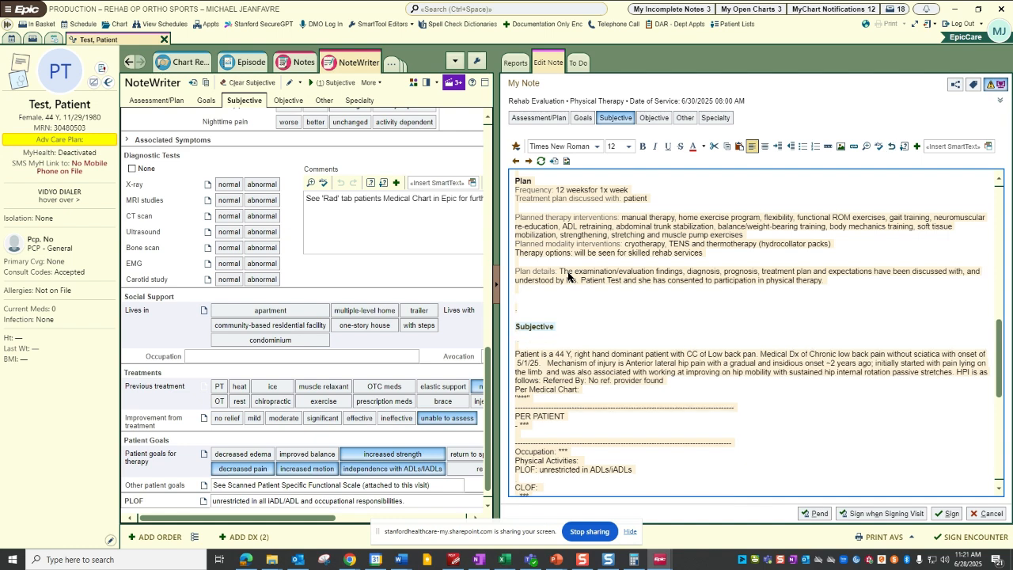
{"action": "type", "text": ".hpisec"}
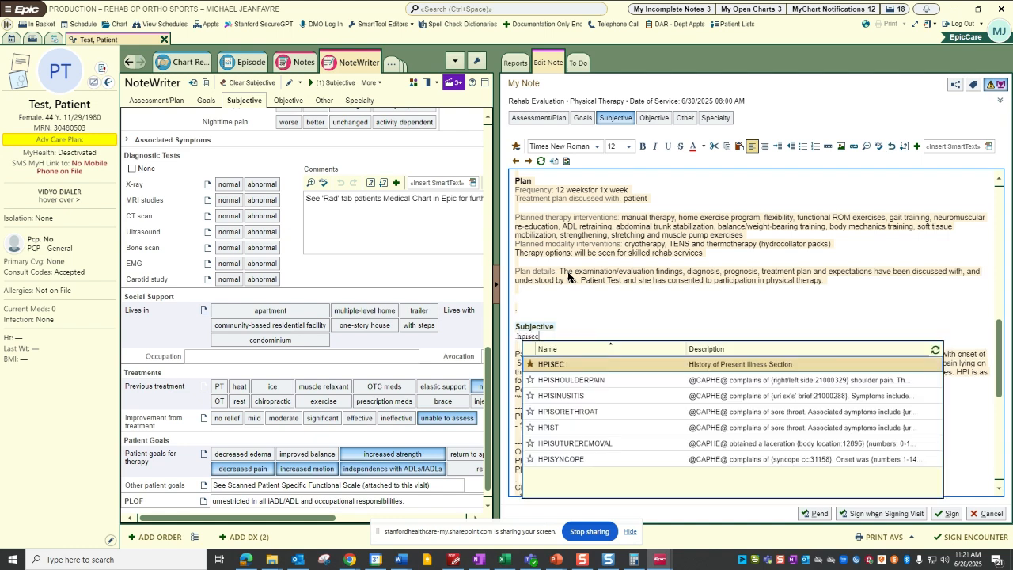
{"action": "key", "text": "Return"}
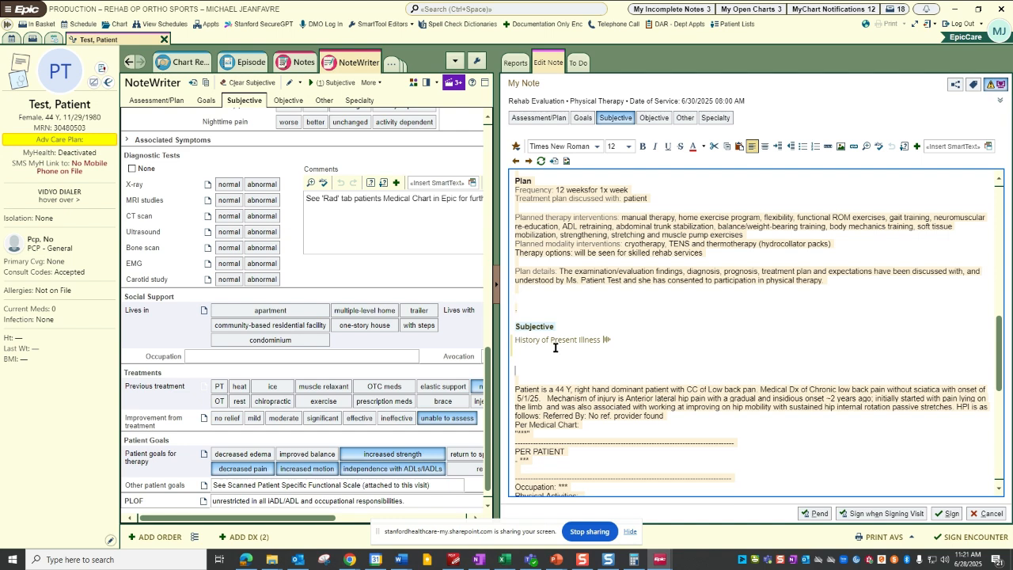
{"action": "mouse_move", "coordinate": [608, 340]}
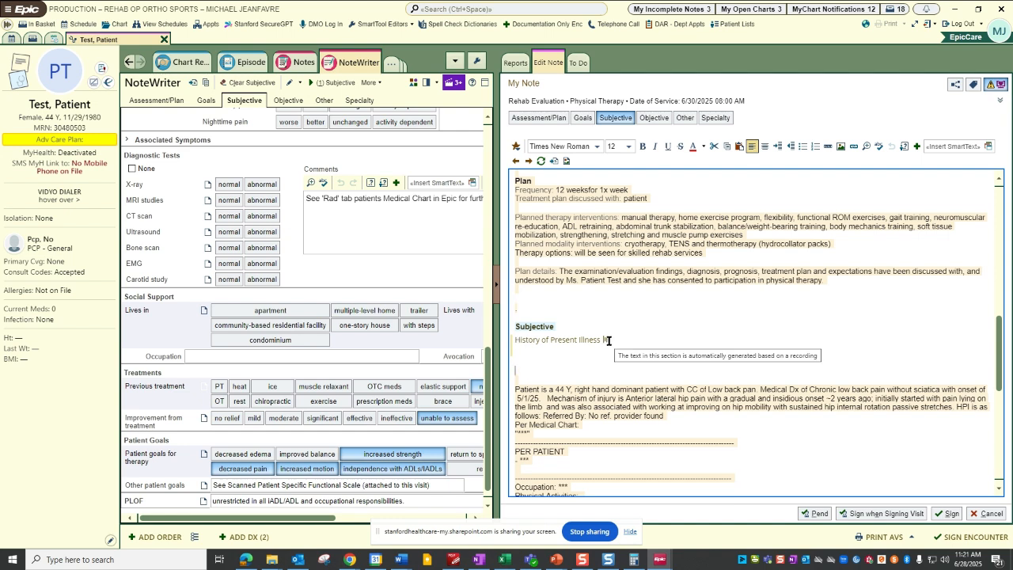
Insert the Physical Exam section on a new line beneath the Objective heading, followed by the RESULTSEC Results section.
{"action": "scroll", "coordinate": [608, 340], "scroll_direction": "down", "scroll_amount": 6}
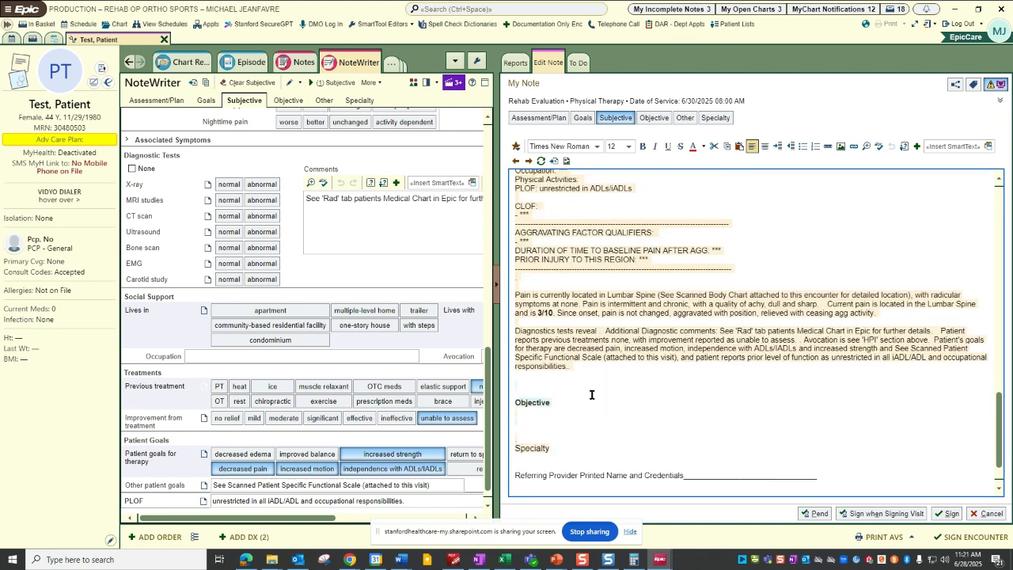
{"action": "key", "text": "Return"}
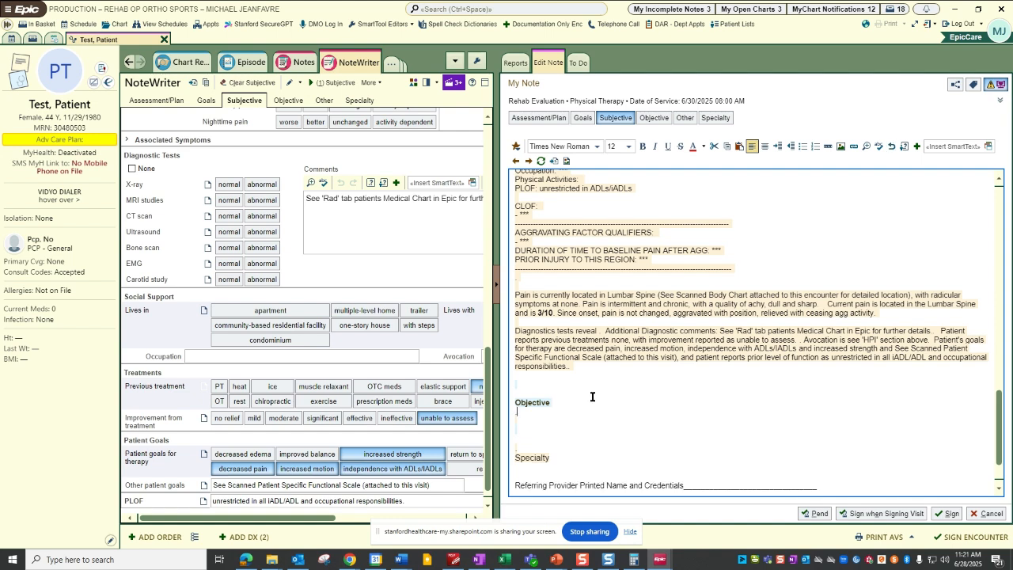
{"action": "type", "text": ".pesec"}
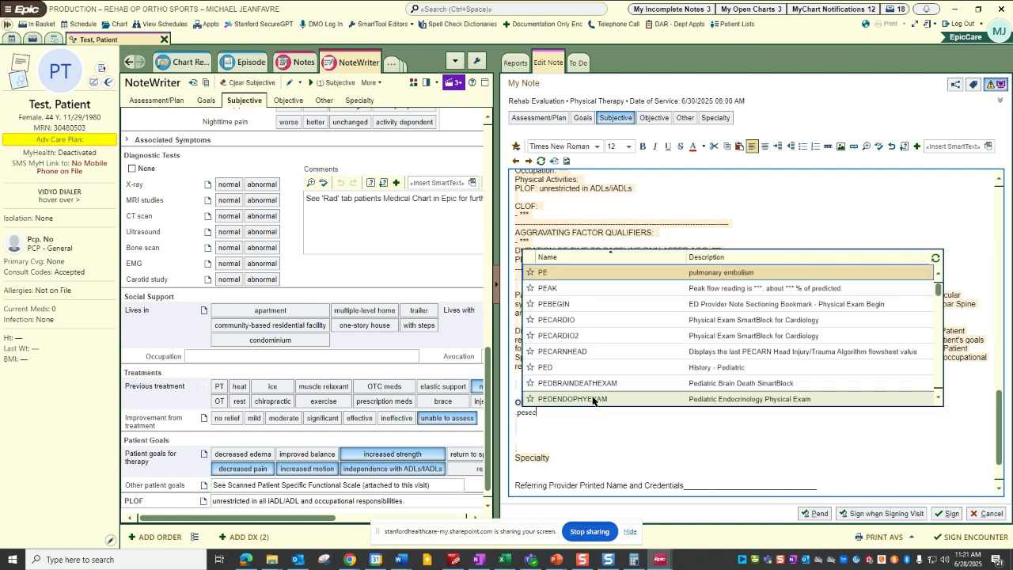
{"action": "key", "text": "Return"}
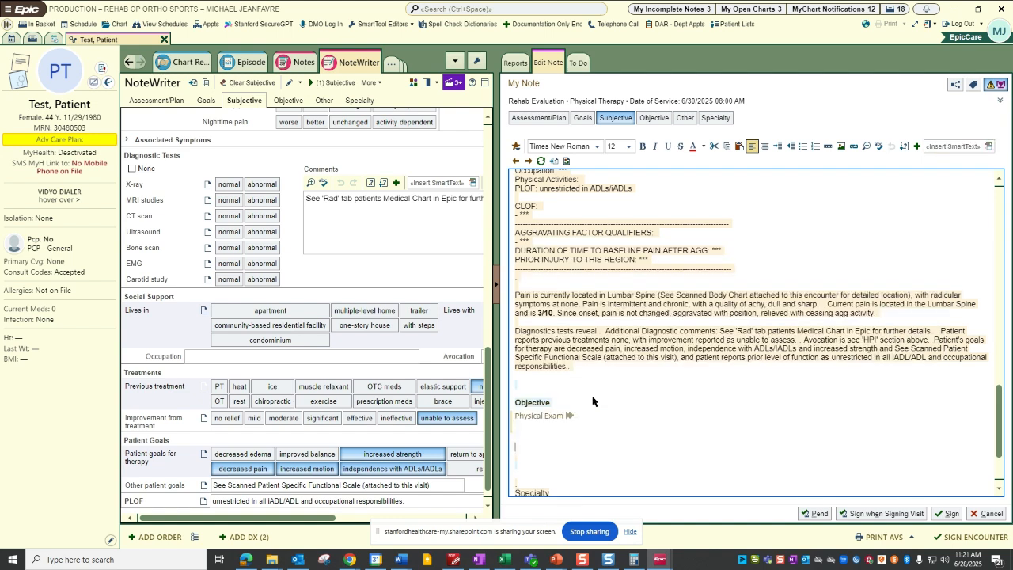
{"action": "type", "text": ".results"}
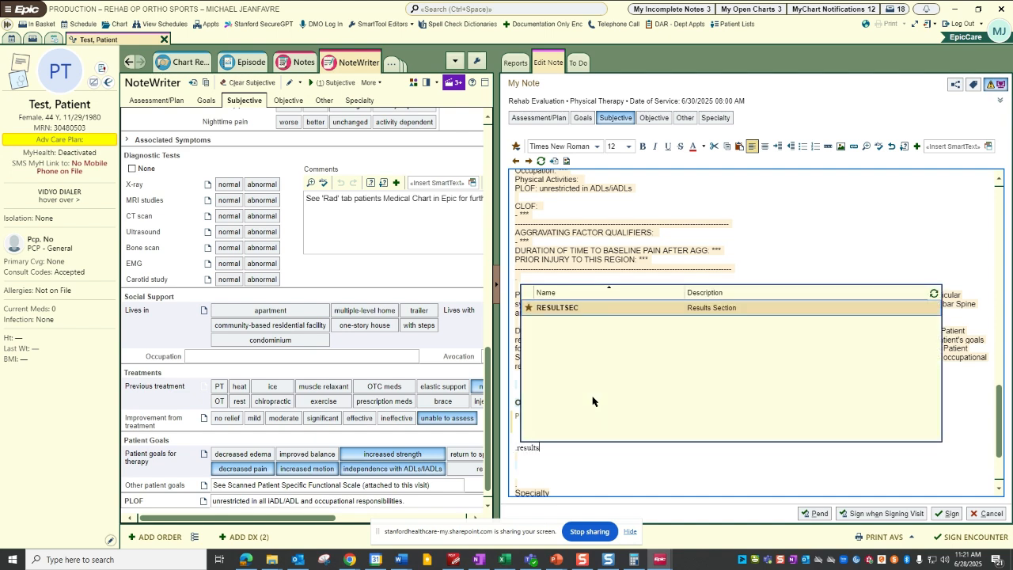
{"action": "key", "text": "Return"}
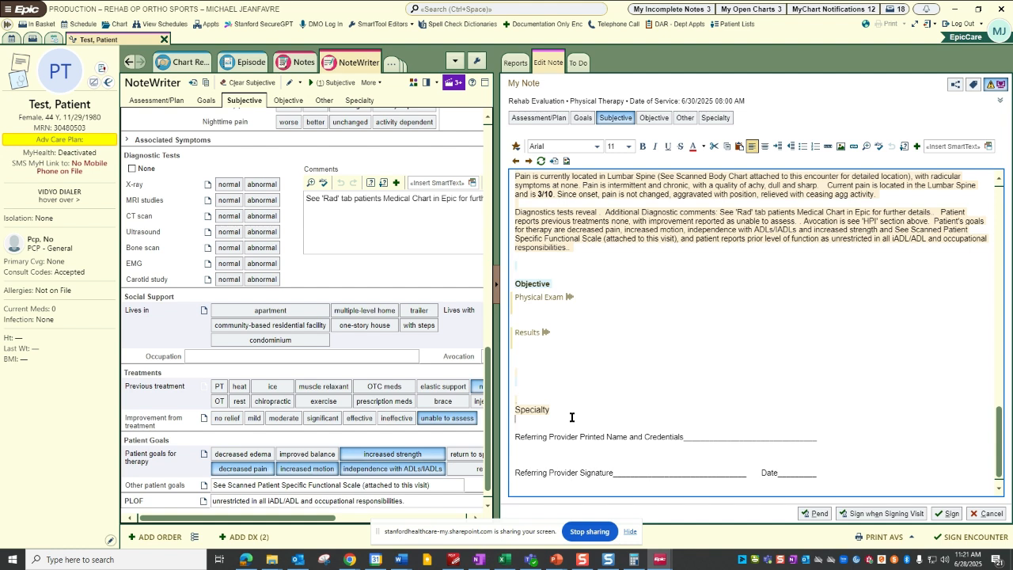
Insert the DAXCONSENT audio recording consent text below the Specialty heading, above the referring provider lines.
{"action": "type", "text": ".daxcon"}
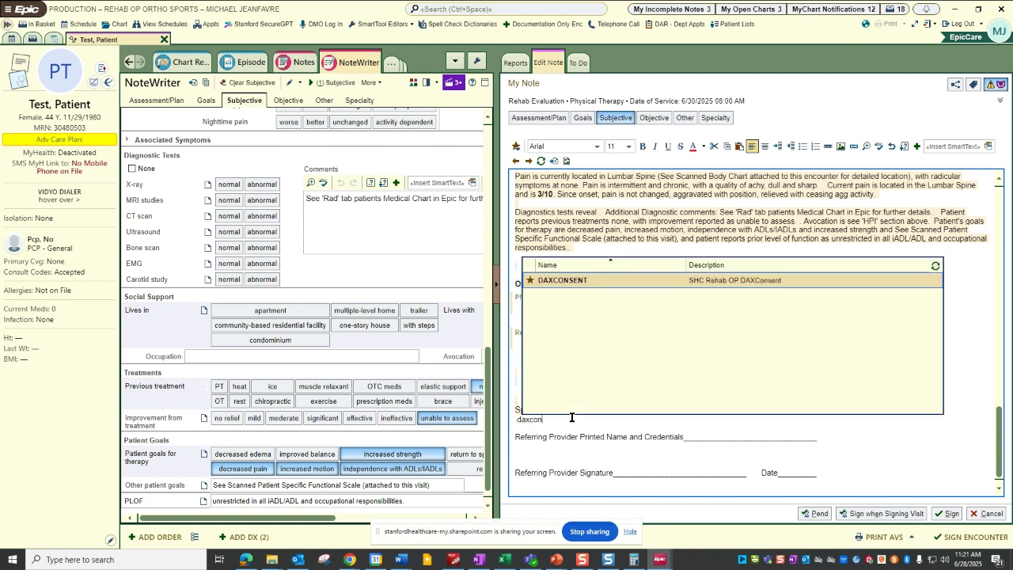
{"action": "key", "text": "Return"}
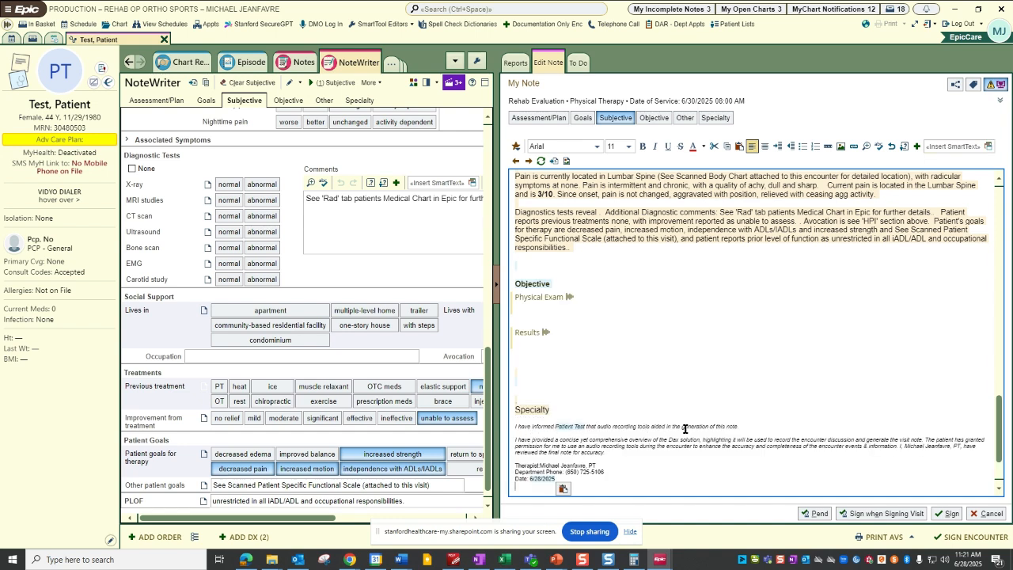
{"action": "scroll", "coordinate": [683, 425], "scroll_direction": "down", "scroll_amount": 1}
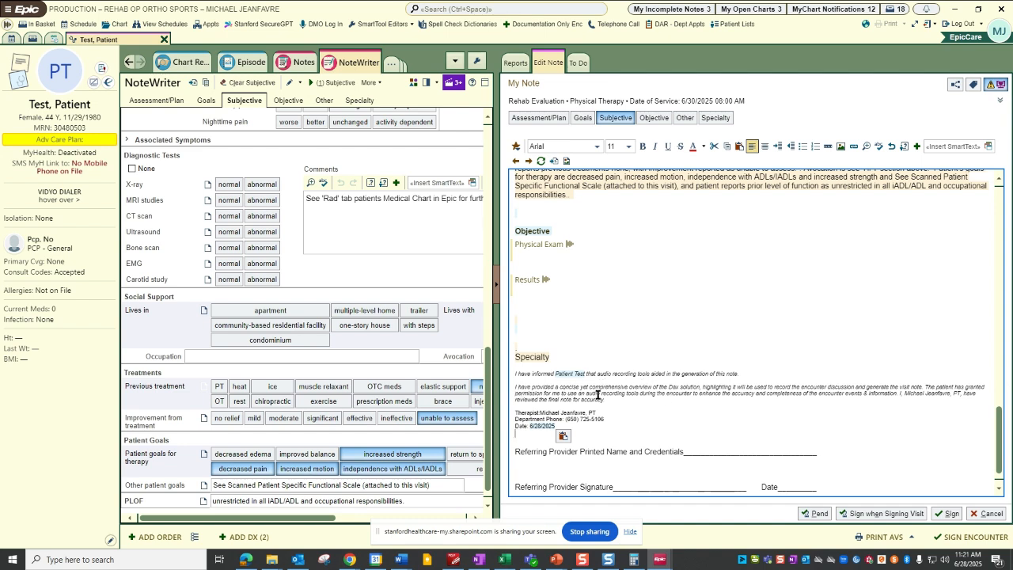
Insert the MJEVALPLANLSP lumbar spine evaluation plan template below the Plan details paragraph, above the Subjective heading.
{"action": "scroll", "coordinate": [623, 386], "scroll_direction": "up", "scroll_amount": 4}
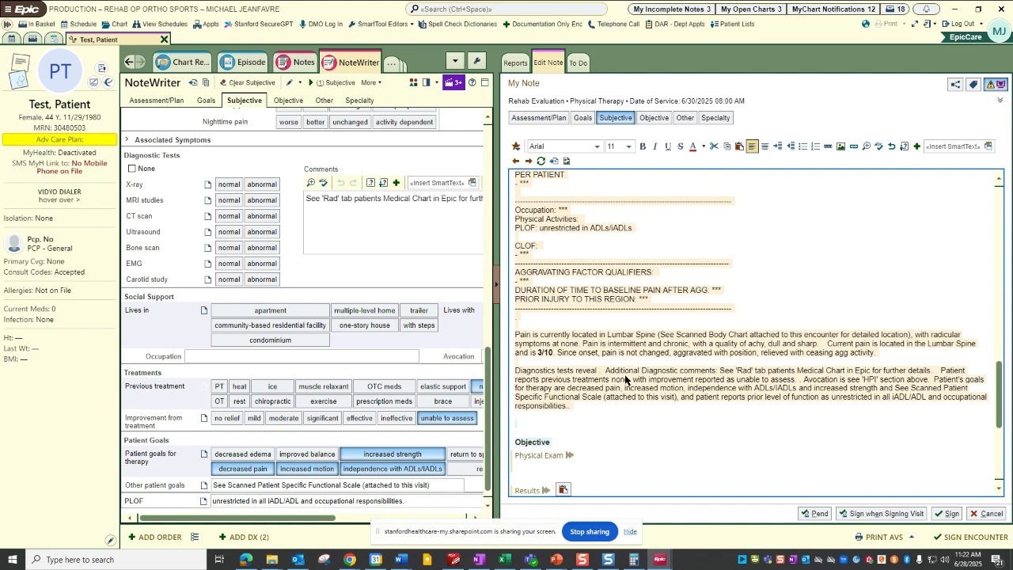
{"action": "scroll", "coordinate": [625, 379], "scroll_direction": "up", "scroll_amount": 5}
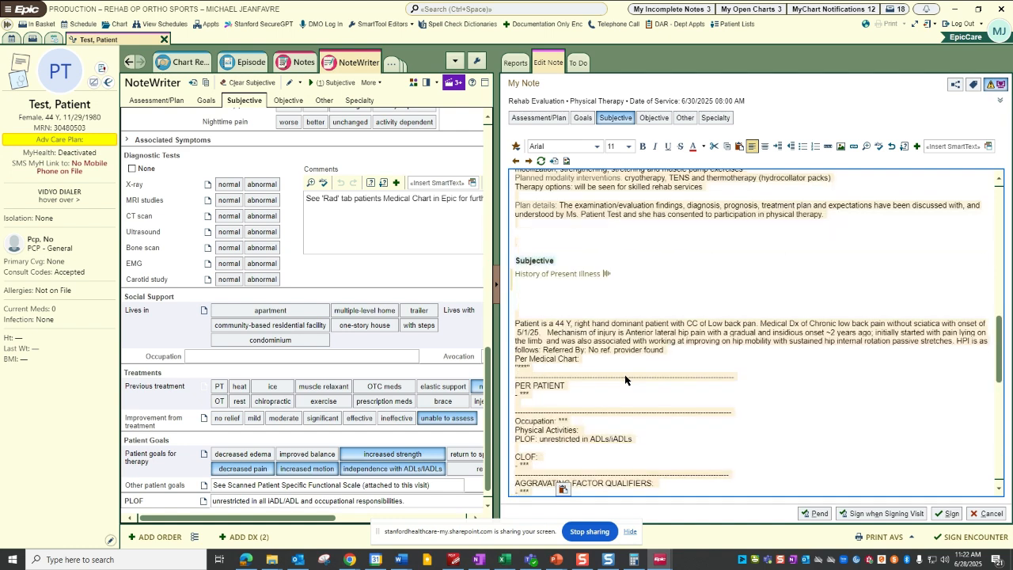
{"action": "scroll", "coordinate": [623, 378], "scroll_direction": "up", "scroll_amount": 3}
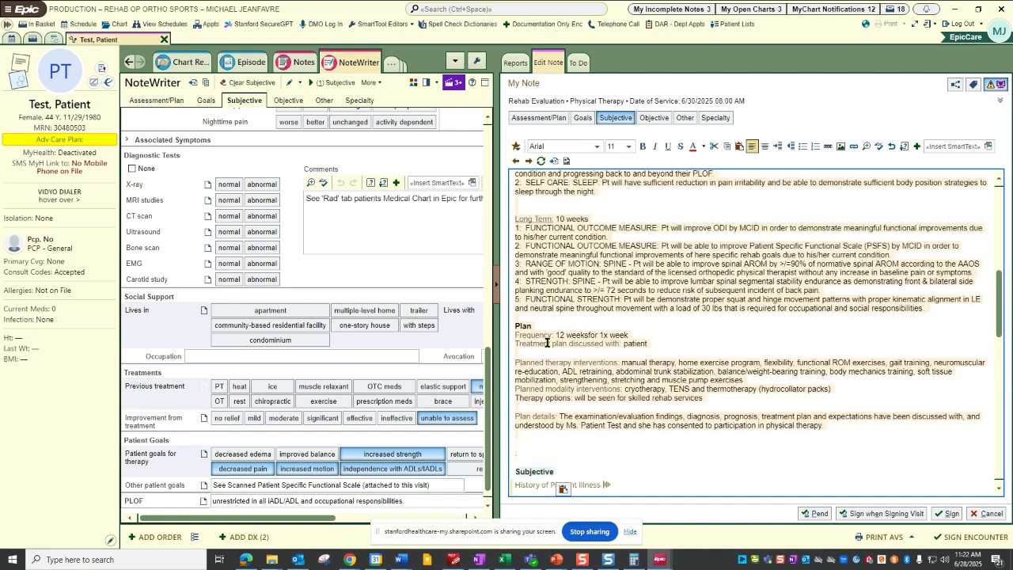
{"action": "scroll", "coordinate": [531, 401], "scroll_direction": "down", "scroll_amount": 1}
{"action": "scroll", "coordinate": [532, 390], "scroll_direction": "up", "scroll_amount": 1}
{"action": "scroll", "coordinate": [546, 238], "scroll_direction": "up", "scroll_amount": 9}
{"action": "scroll", "coordinate": [542, 254], "scroll_direction": "down", "scroll_amount": 9}
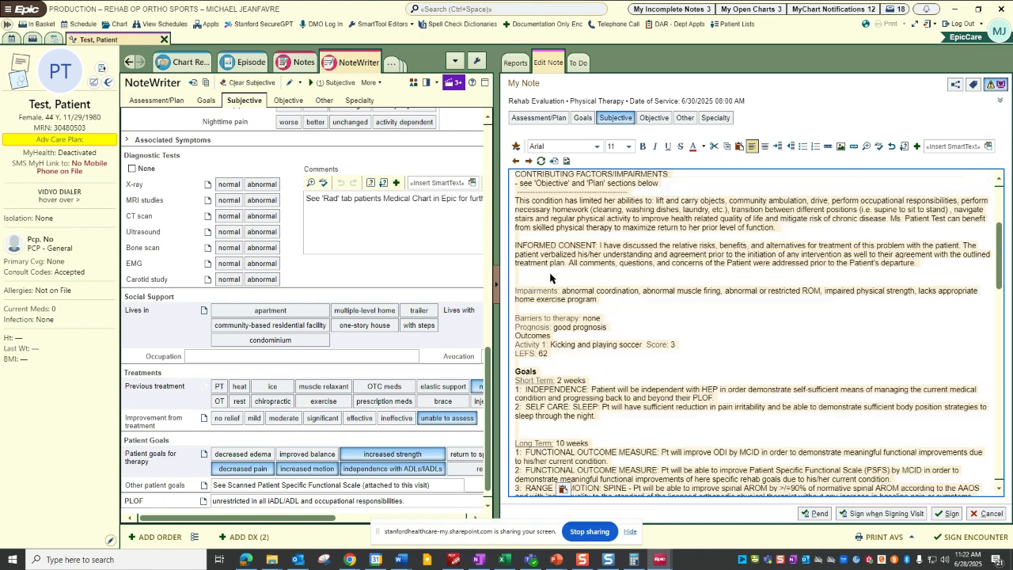
{"action": "scroll", "coordinate": [529, 315], "scroll_direction": "down", "scroll_amount": 1}
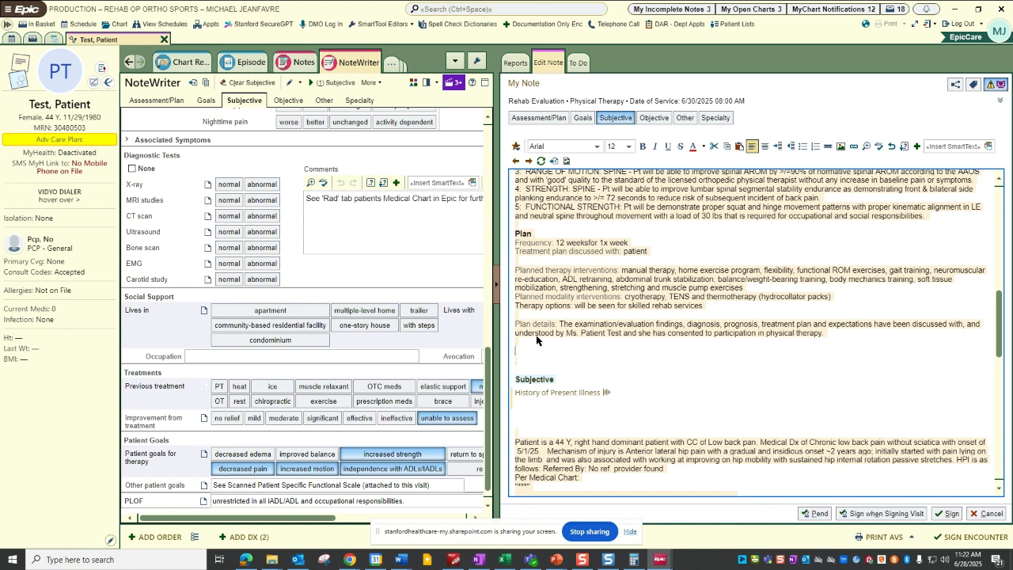
{"action": "type", "text": ".mj"}
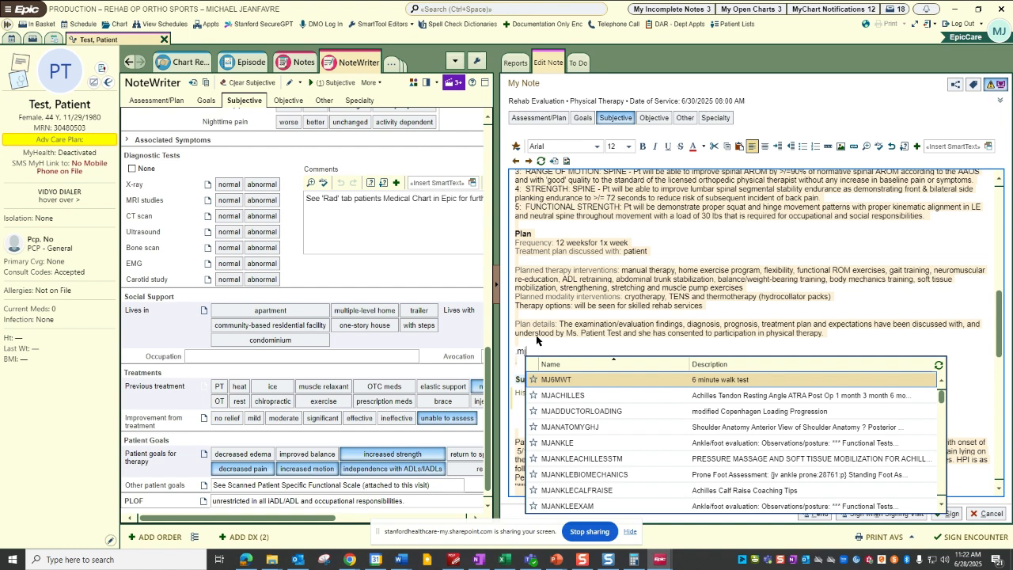
{"action": "type", "text": "eval"}
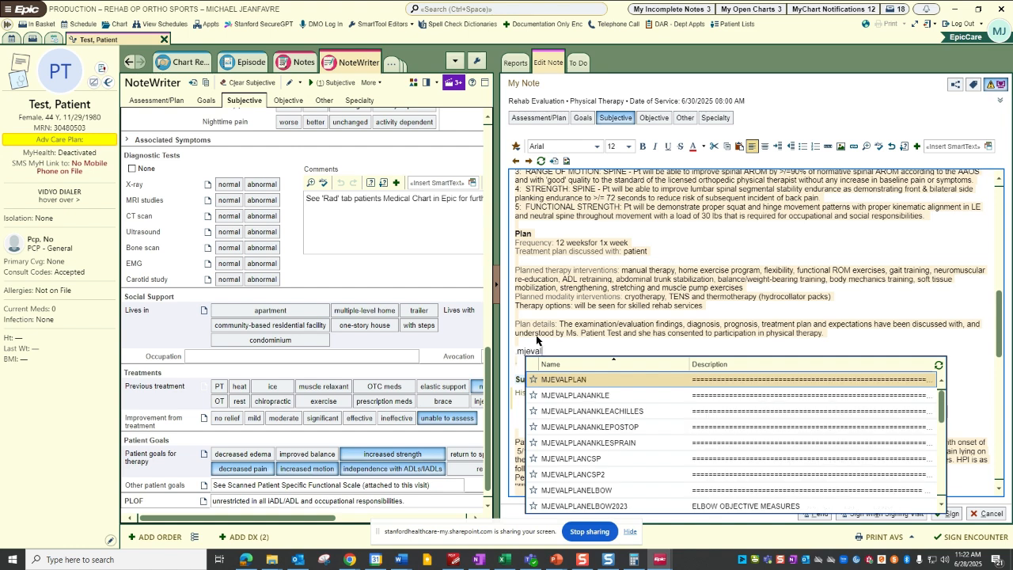
{"action": "type", "text": "planls"}
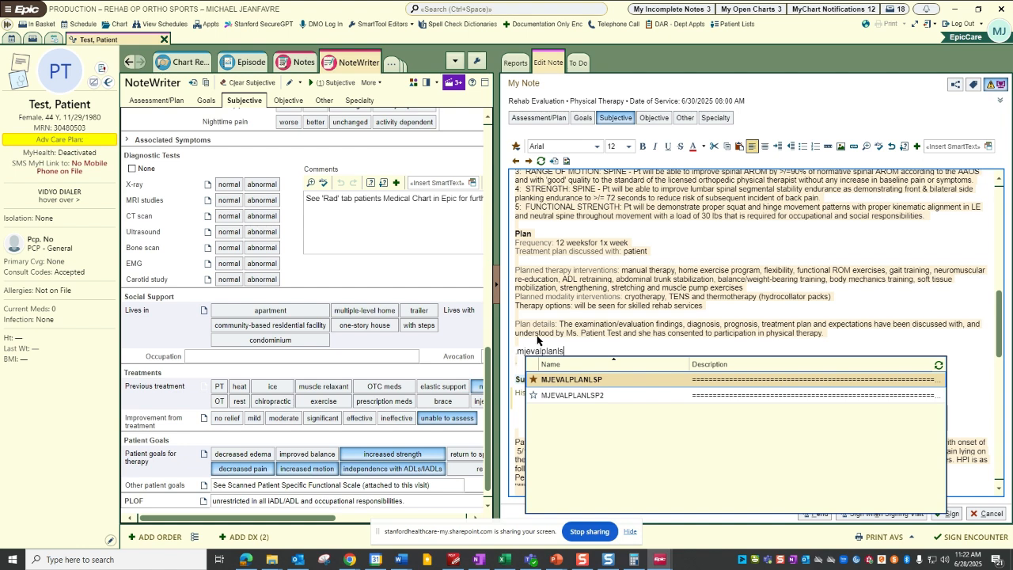
{"action": "left_click", "coordinate": [565, 381]}
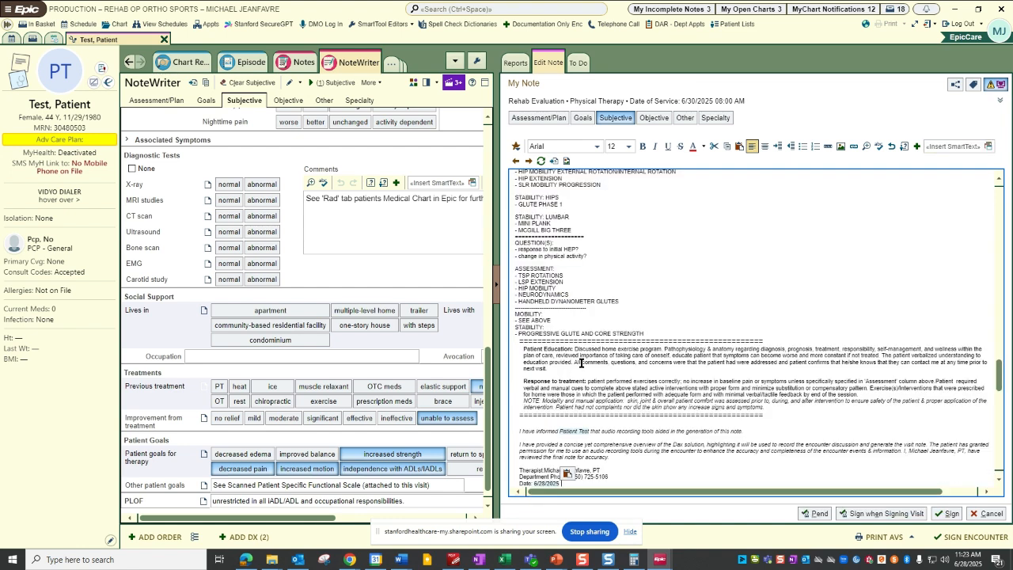
Open the note in the enlarged Note Editor and go to the Lumbar Spine - Functional Progression Metrics template.
{"action": "left_click", "coordinate": [643, 319]}
{"action": "double_click", "coordinate": [645, 318]}
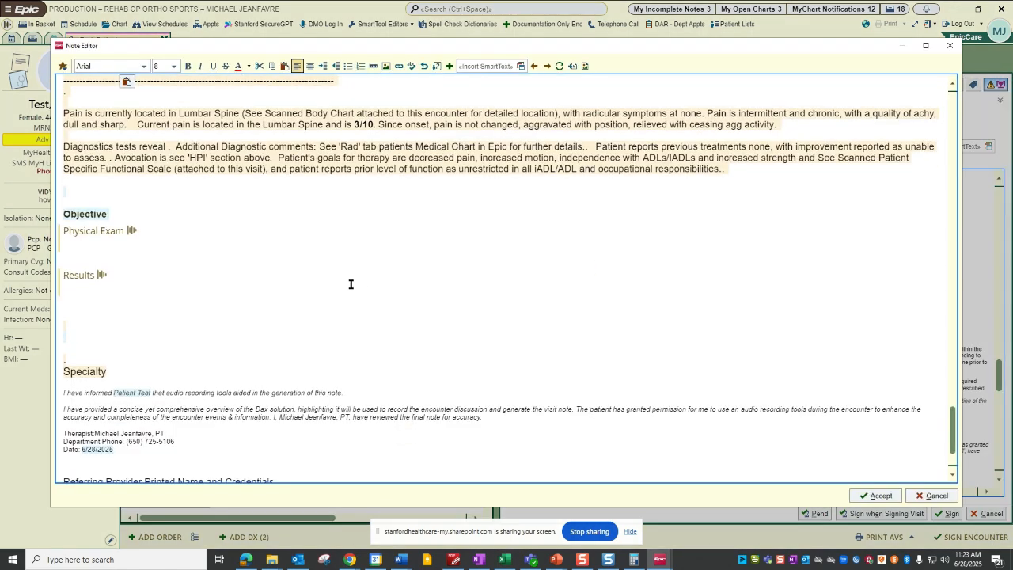
{"action": "scroll", "coordinate": [214, 324], "scroll_direction": "up", "scroll_amount": 5}
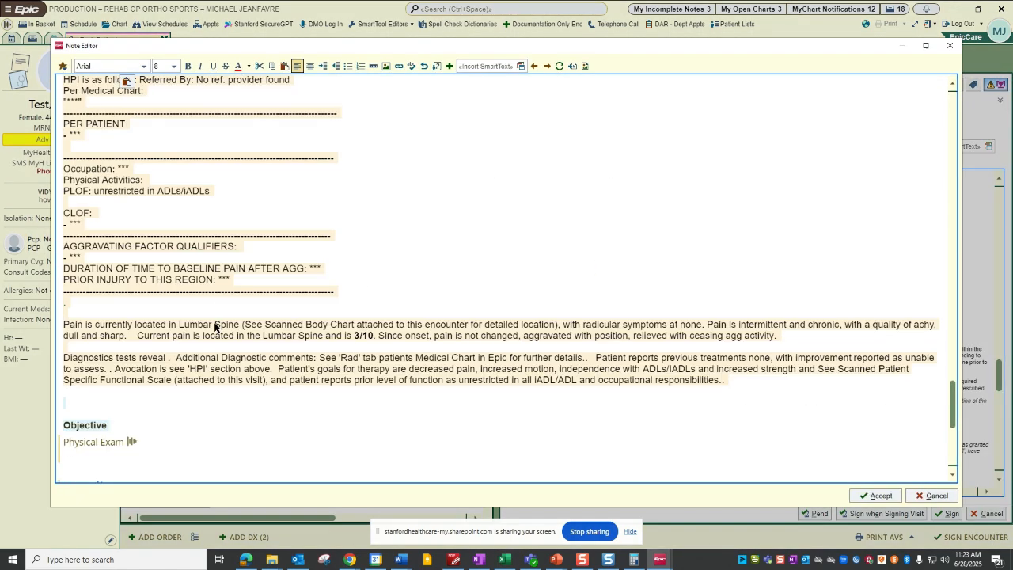
{"action": "scroll", "coordinate": [214, 324], "scroll_direction": "up", "scroll_amount": 15}
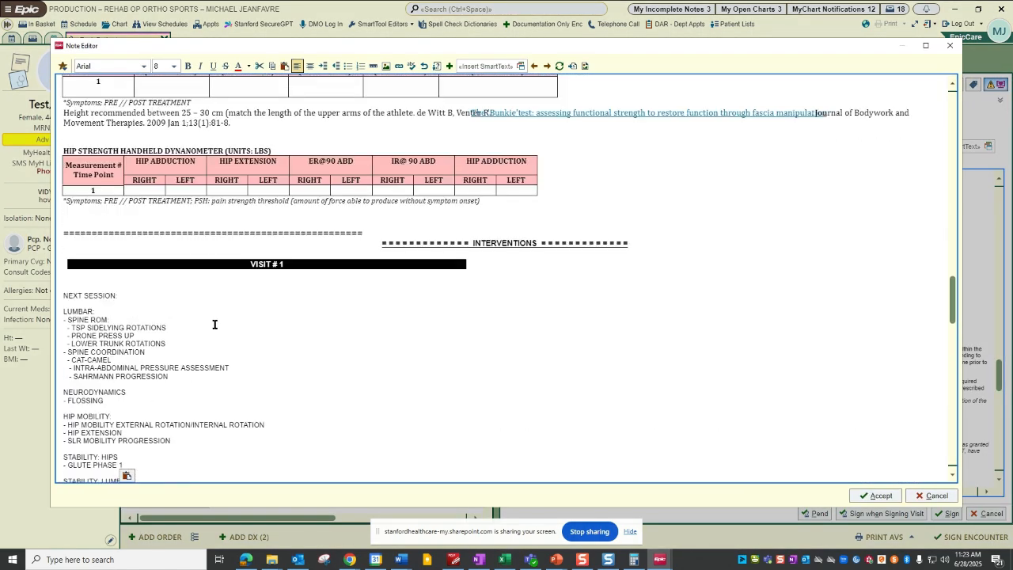
{"action": "scroll", "coordinate": [214, 323], "scroll_direction": "up", "scroll_amount": 8}
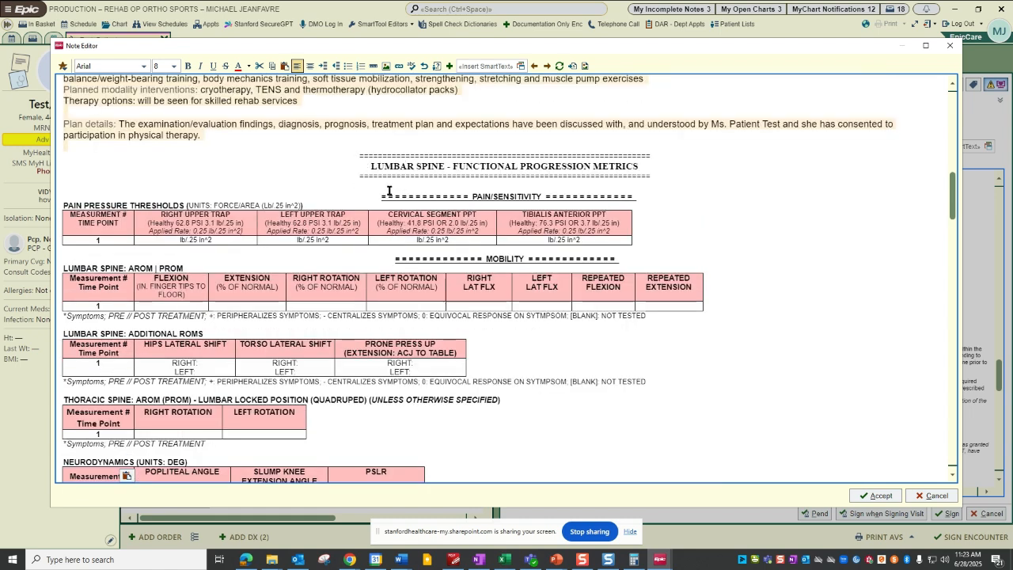
Examine the template's Pain/Sensitivity, Mobility, Motor Coordination and Strength & Muscle Performance sections with their measurement tables.
{"action": "left_click_drag", "start_coordinate": [381, 194], "coordinate": [640, 196]}
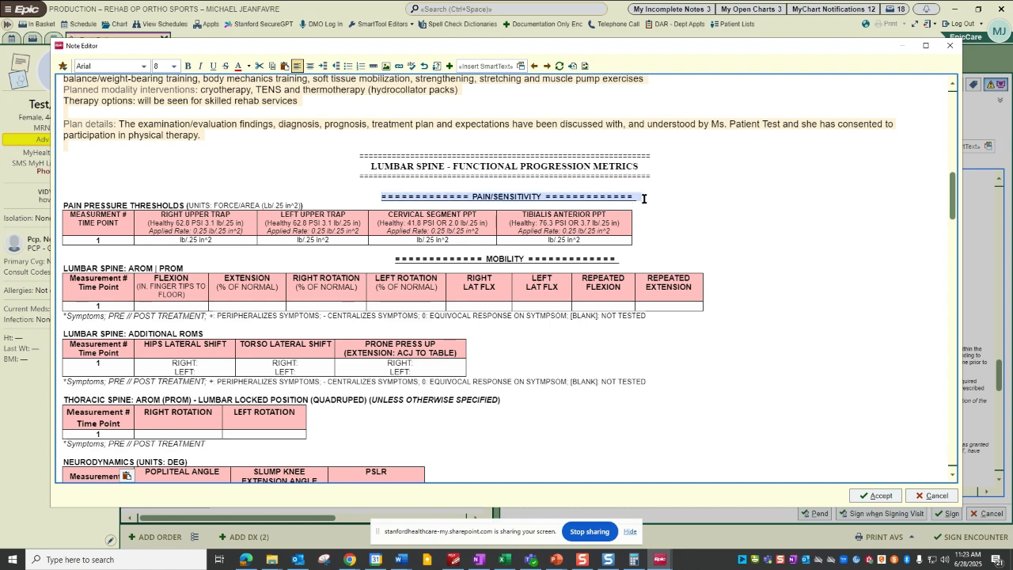
{"action": "left_click_drag", "start_coordinate": [393, 255], "coordinate": [611, 259]}
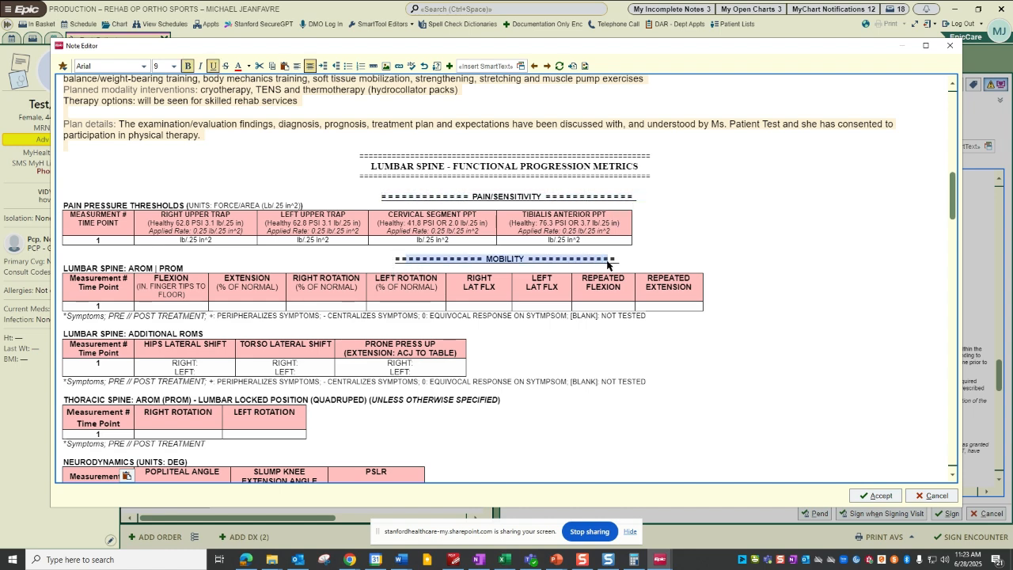
{"action": "scroll", "coordinate": [491, 347], "scroll_direction": "down", "scroll_amount": 5}
{"action": "scroll", "coordinate": [491, 347], "scroll_direction": "down", "scroll_amount": 3}
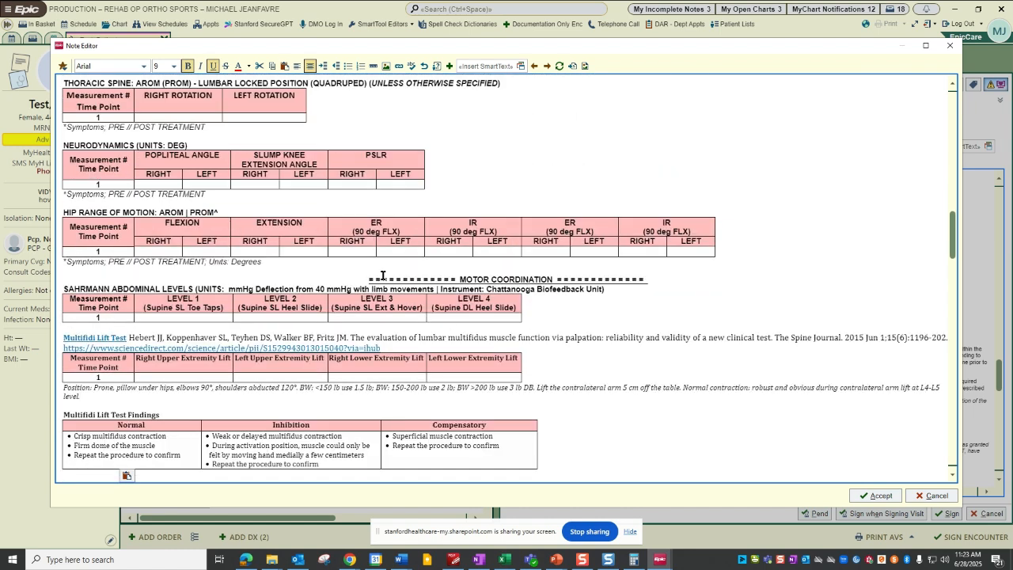
{"action": "left_click_drag", "start_coordinate": [370, 280], "coordinate": [647, 279]}
{"action": "scroll", "coordinate": [467, 303], "scroll_direction": "down", "scroll_amount": 5}
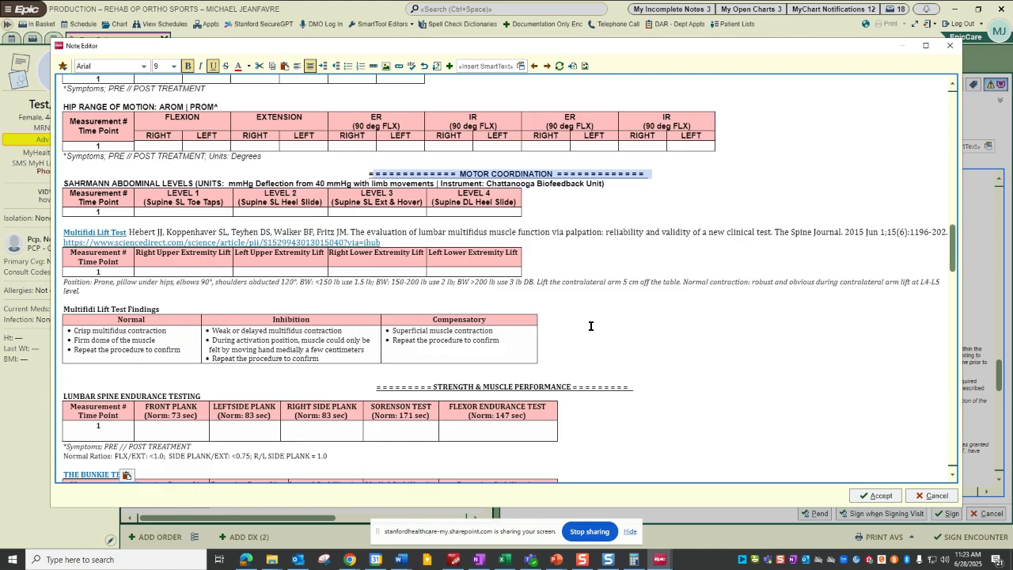
{"action": "scroll", "coordinate": [485, 286], "scroll_direction": "down", "scroll_amount": 4}
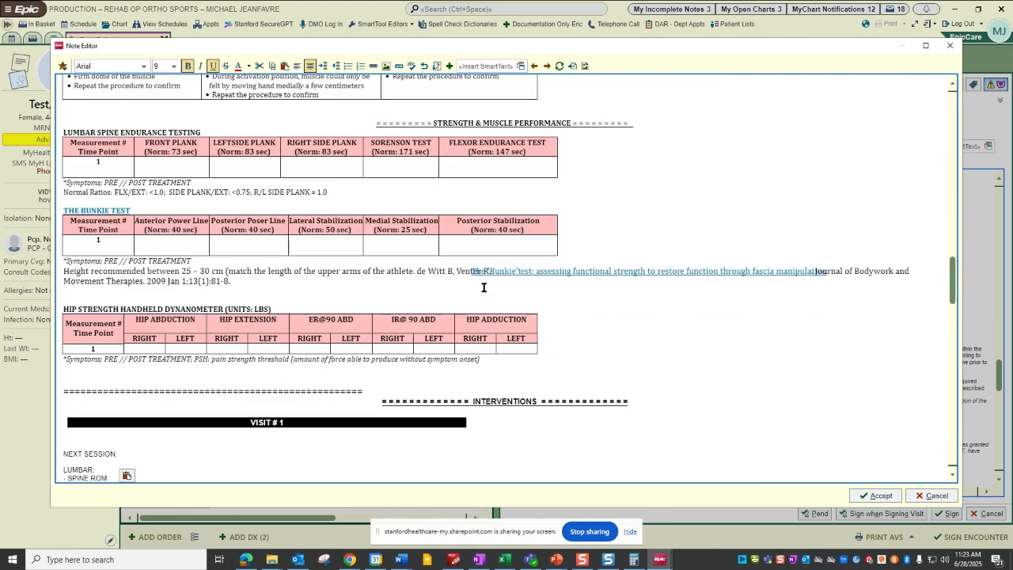
{"action": "scroll", "coordinate": [451, 362], "scroll_direction": "up", "scroll_amount": 3}
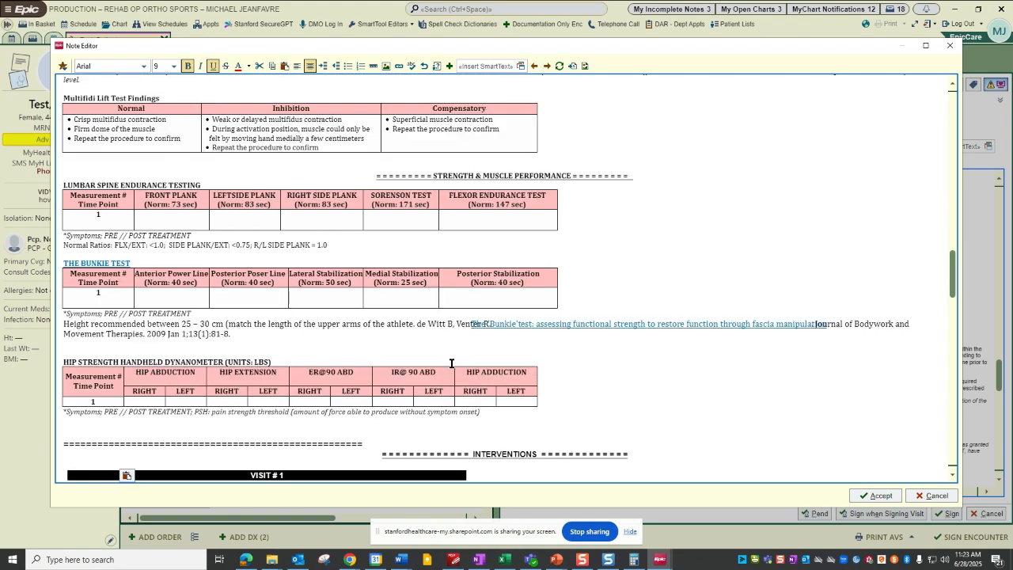
{"action": "scroll", "coordinate": [332, 338], "scroll_direction": "up", "scroll_amount": 3}
{"action": "scroll", "coordinate": [332, 338], "scroll_direction": "up", "scroll_amount": 10}
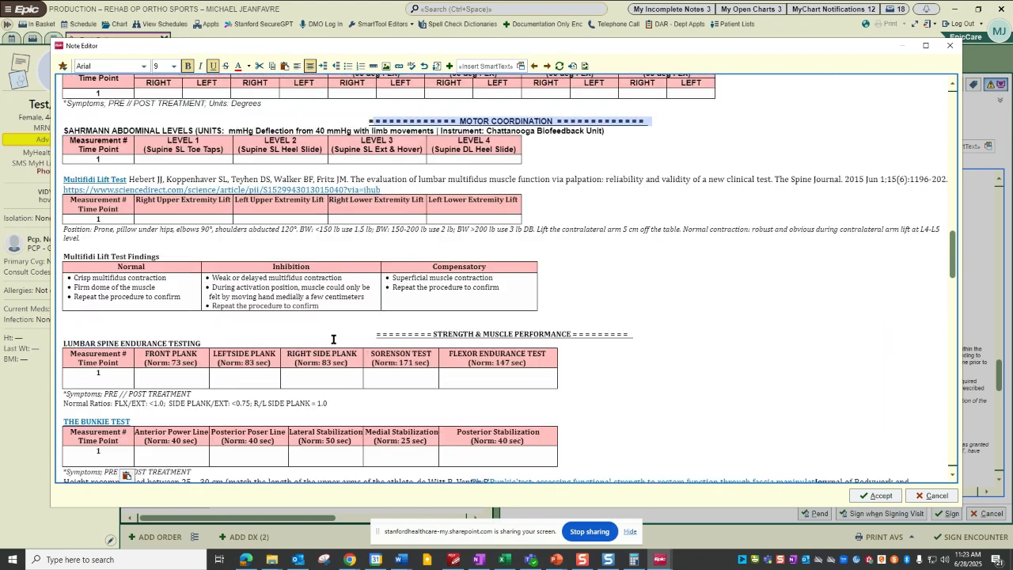
Replace the measurement number in the Lumbar Spine AROM | PROM table with today's date using the TDNONREFRESHABLE SmartPhrase.
{"action": "scroll", "coordinate": [359, 333], "scroll_direction": "up", "scroll_amount": 3}
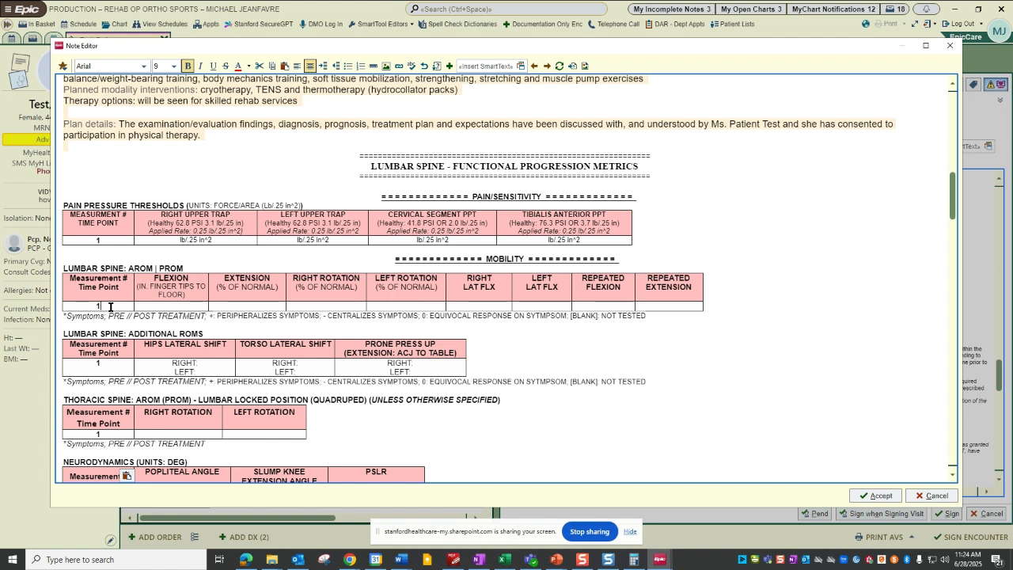
{"action": "key", "text": "BackSpace"}
{"action": "type", "text": ".td"}
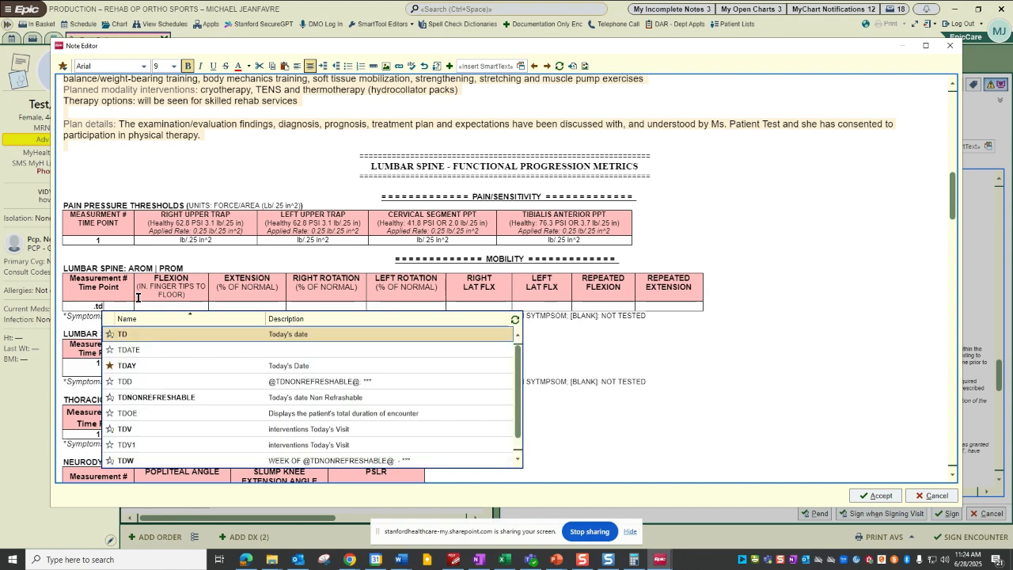
{"action": "type", "text": "n"}
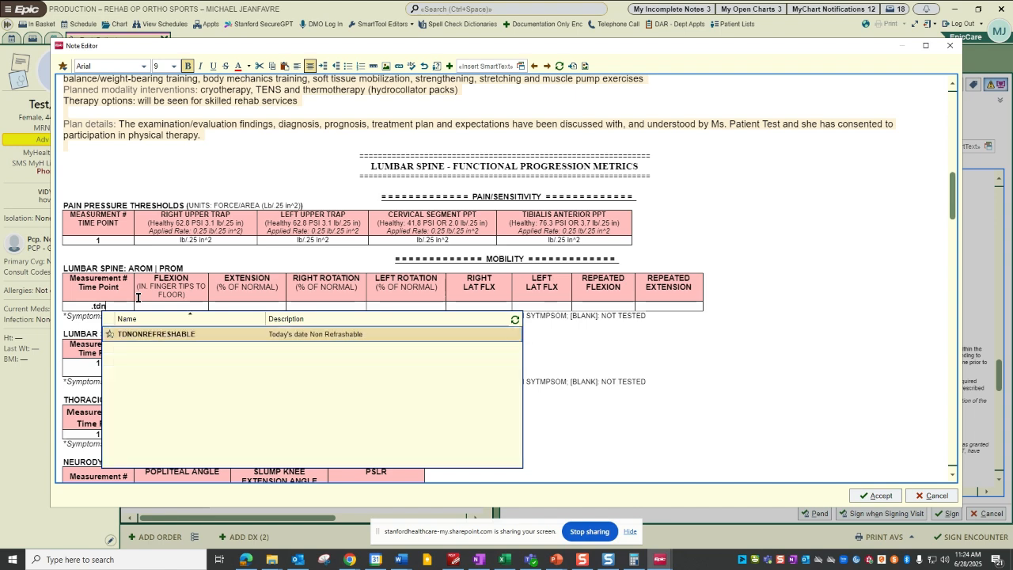
{"action": "key", "text": "Return"}
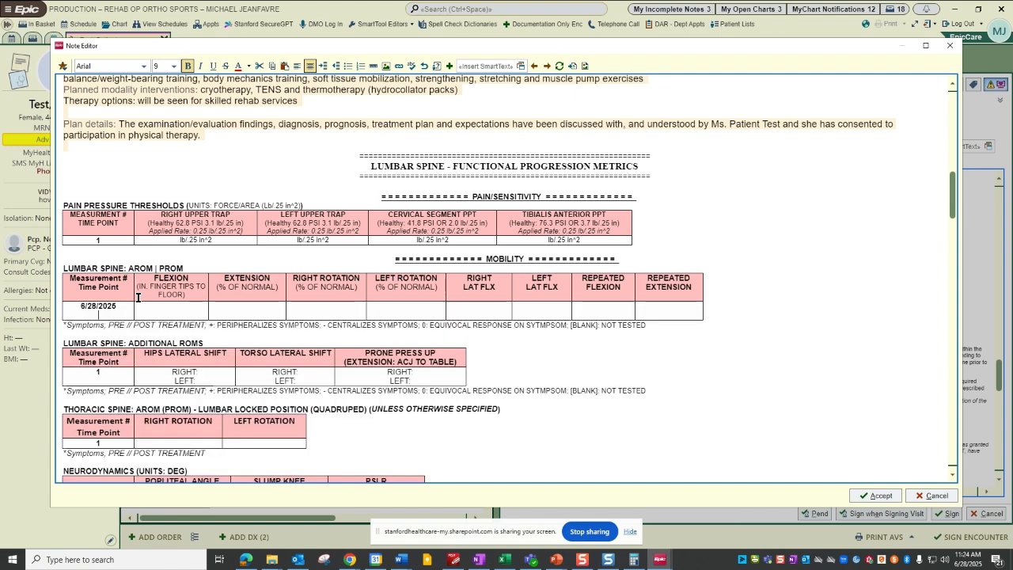
{"action": "key", "text": "Tab"}
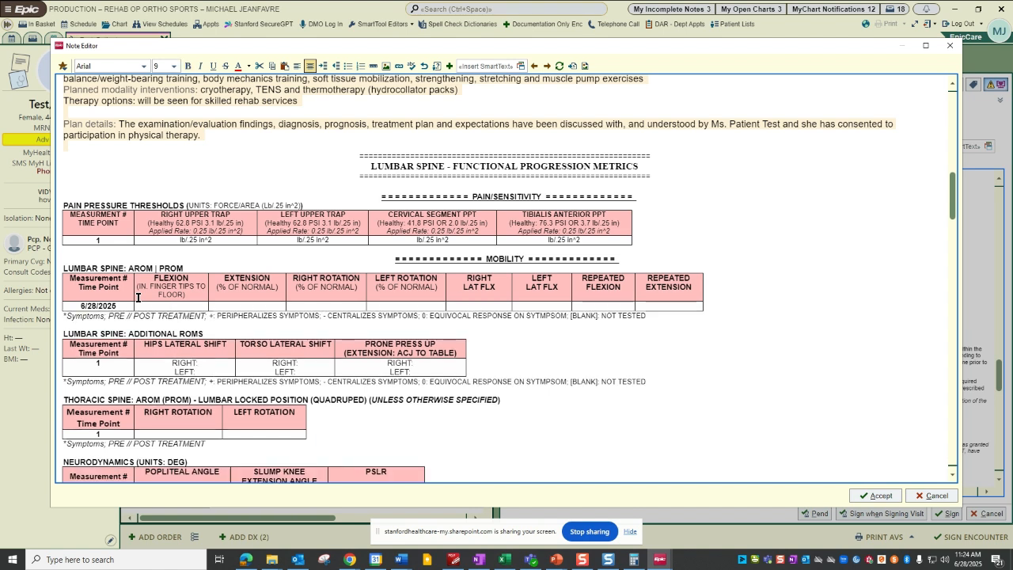
Enter 23 for flexion and 75 for extension in the dated AROM | PROM row, undoing the extra blank rows.
{"action": "type", "text": "23"}
{"action": "type", "text": "75"}
{"action": "key", "text": "Tab"}
{"action": "key", "text": "Tab"}
{"action": "key", "text": "Tab"}
{"action": "key", "text": "Tab"}
{"action": "key", "text": "Tab"}
{"action": "key", "text": "Tab"}
{"action": "key", "text": "Tab"}
{"action": "key", "text": "Tab"}
{"action": "key", "text": "Tab"}
{"action": "key", "text": "Tab"}
{"action": "key", "text": "Tab"}
{"action": "key", "text": "Tab"}
{"action": "key", "text": "Tab"}
{"action": "key", "text": "Tab"}
{"action": "key", "text": "Tab"}
{"action": "key", "text": "Tab"}
{"action": "key", "text": "Tab"}
{"action": "key", "text": "Tab"}
{"action": "key", "text": "Tab"}
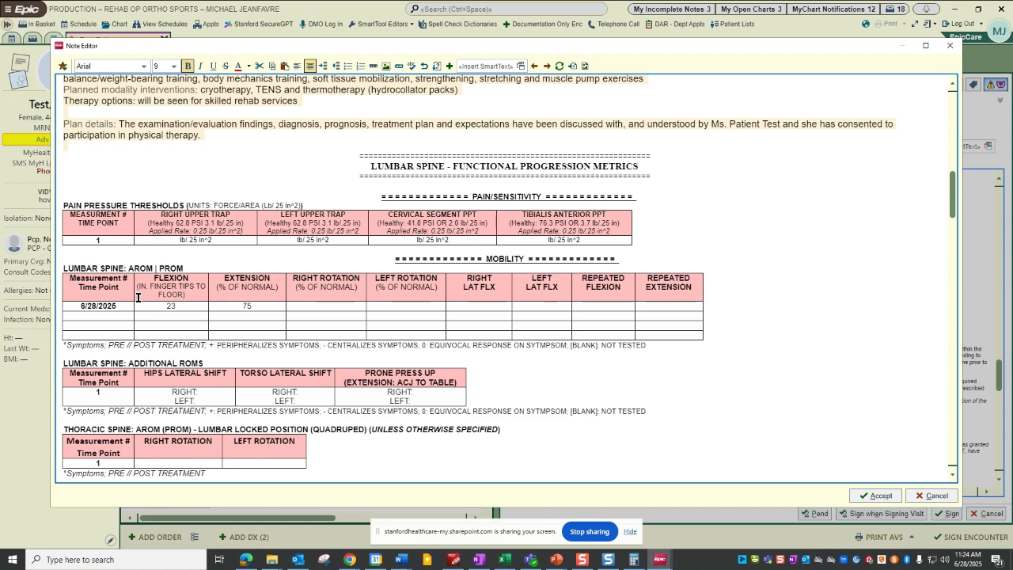
{"action": "key", "text": "ctrl+z"}
{"action": "key", "text": "ctrl+z"}
{"action": "key", "text": "ctrl+z"}
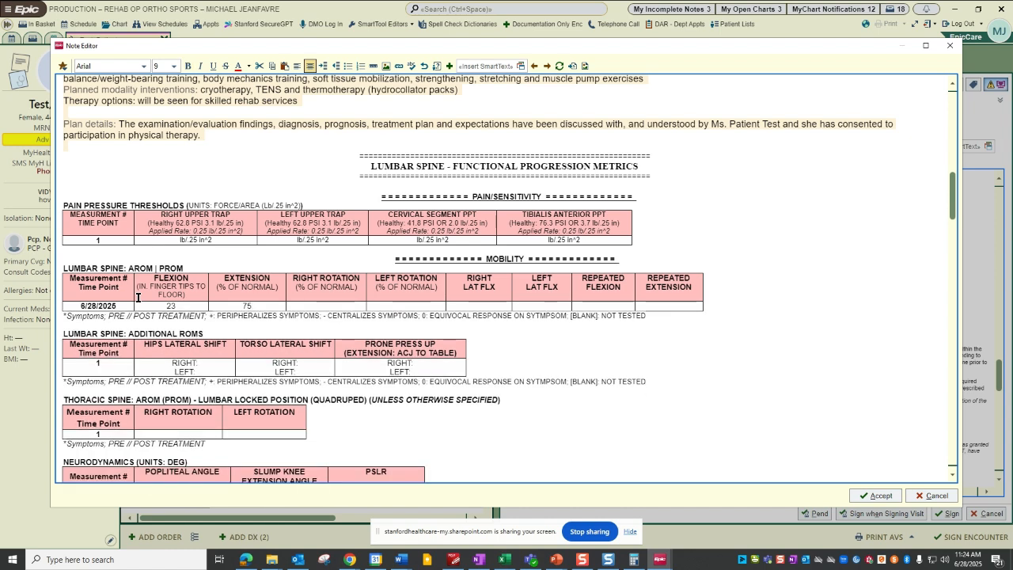
Clear the date, flexion and extension entries from the Lumbar Spine AROM | PROM row and accept the Note Editor changes.
{"action": "scroll", "coordinate": [207, 345], "scroll_direction": "down", "scroll_amount": 2}
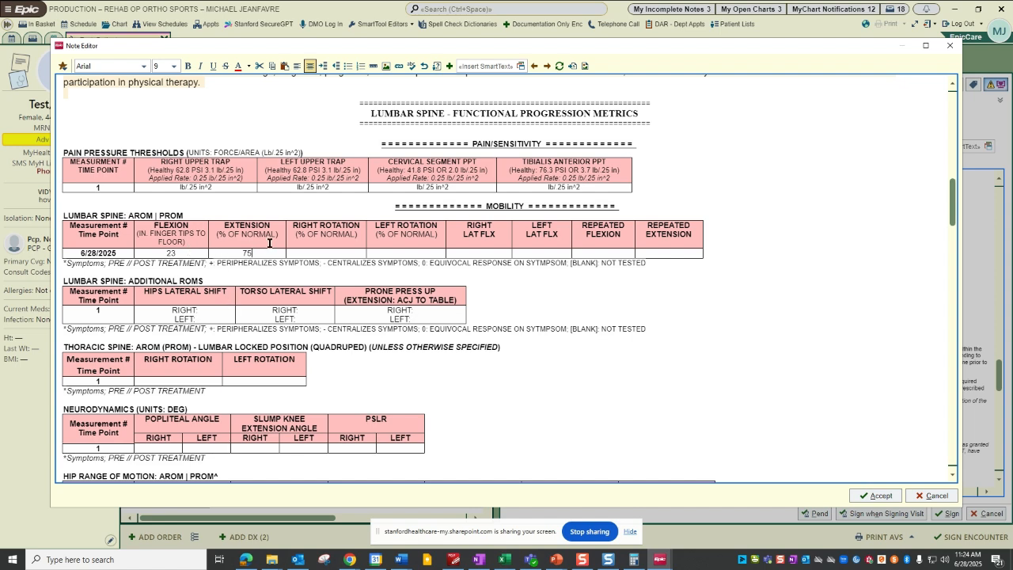
{"action": "left_click_drag", "start_coordinate": [263, 251], "coordinate": [106, 257]}
{"action": "left_click", "coordinate": [230, 232]}
{"action": "scroll", "coordinate": [281, 296], "scroll_direction": "down", "scroll_amount": 5}
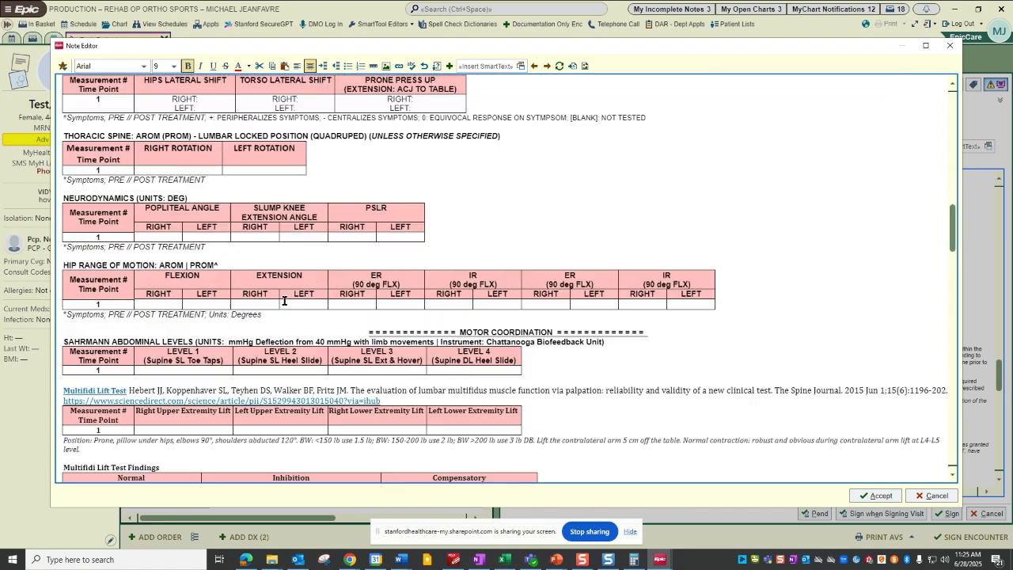
{"action": "scroll", "coordinate": [472, 412], "scroll_direction": "up", "scroll_amount": 4}
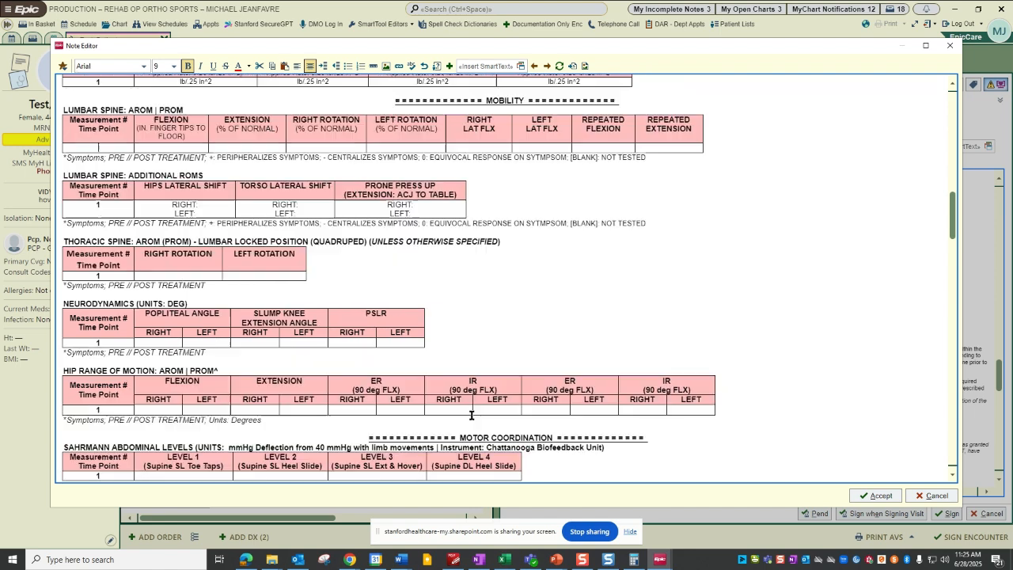
{"action": "scroll", "coordinate": [472, 412], "scroll_direction": "up", "scroll_amount": 1}
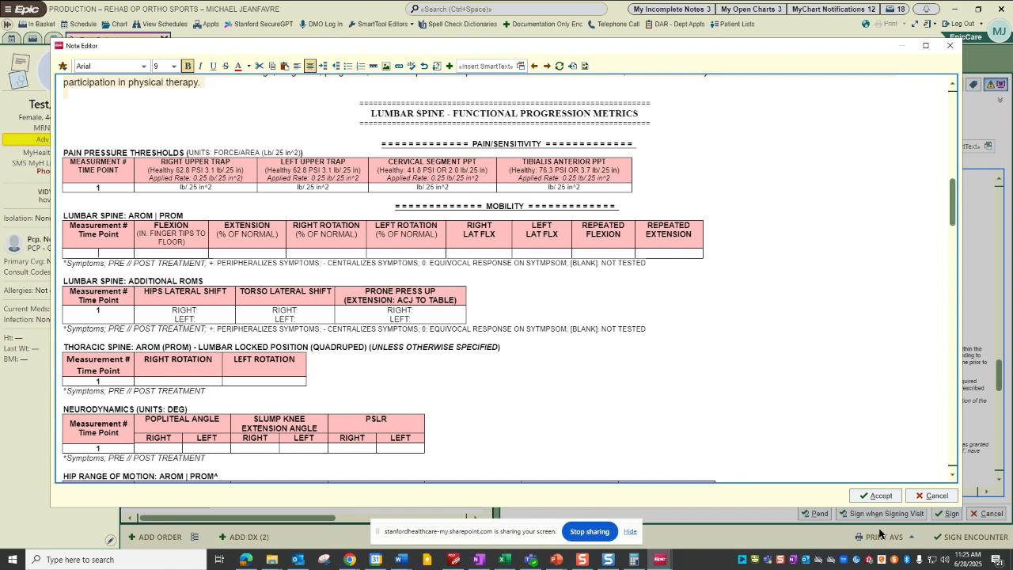
{"action": "left_click", "coordinate": [876, 497]}
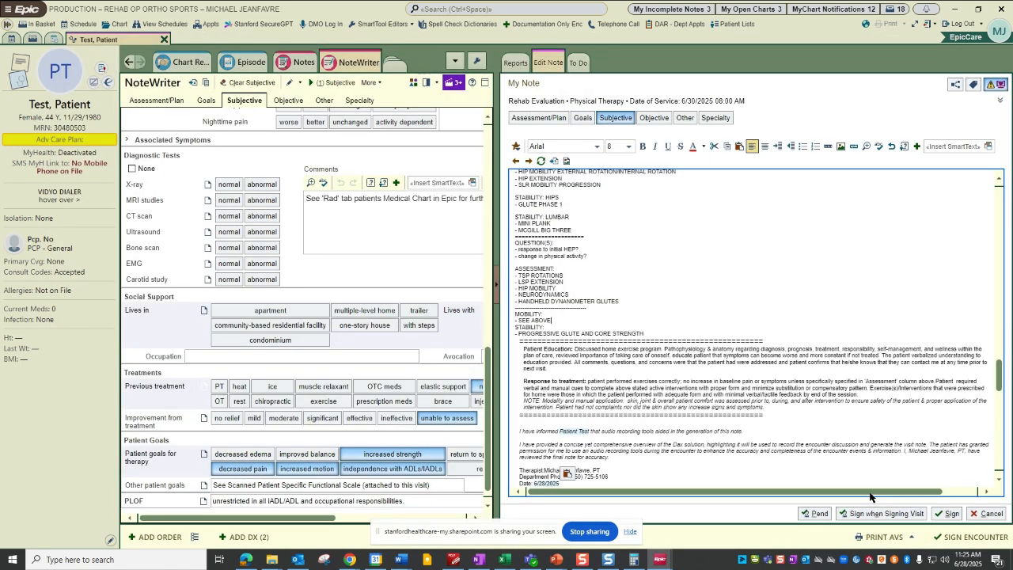
Show the Objective section's Lumbar form and place the cursor on the blank line below the note's Assessment & Plan heading.
{"action": "scroll", "coordinate": [670, 340], "scroll_direction": "down", "scroll_amount": 3}
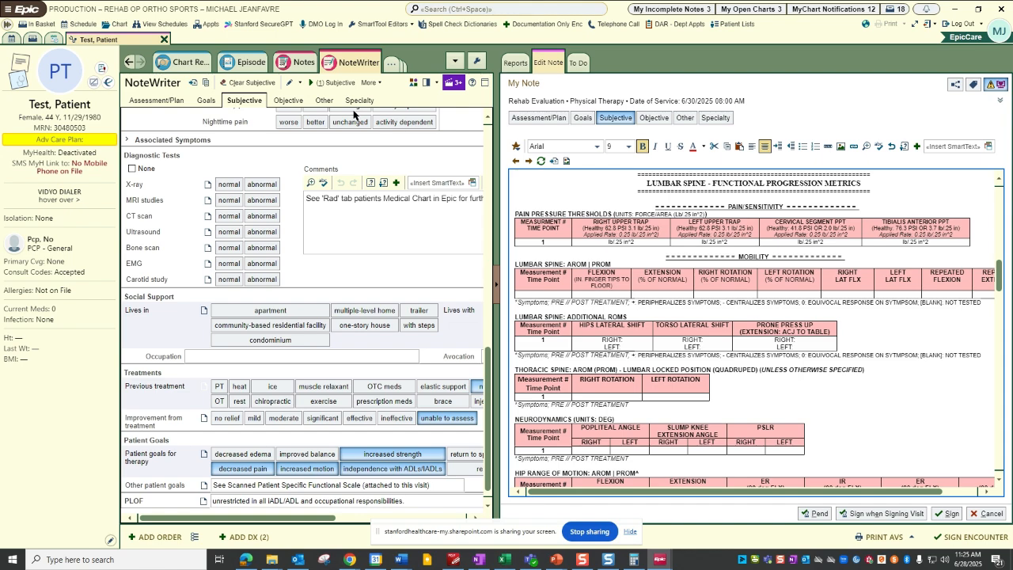
{"action": "left_click", "coordinate": [301, 104]}
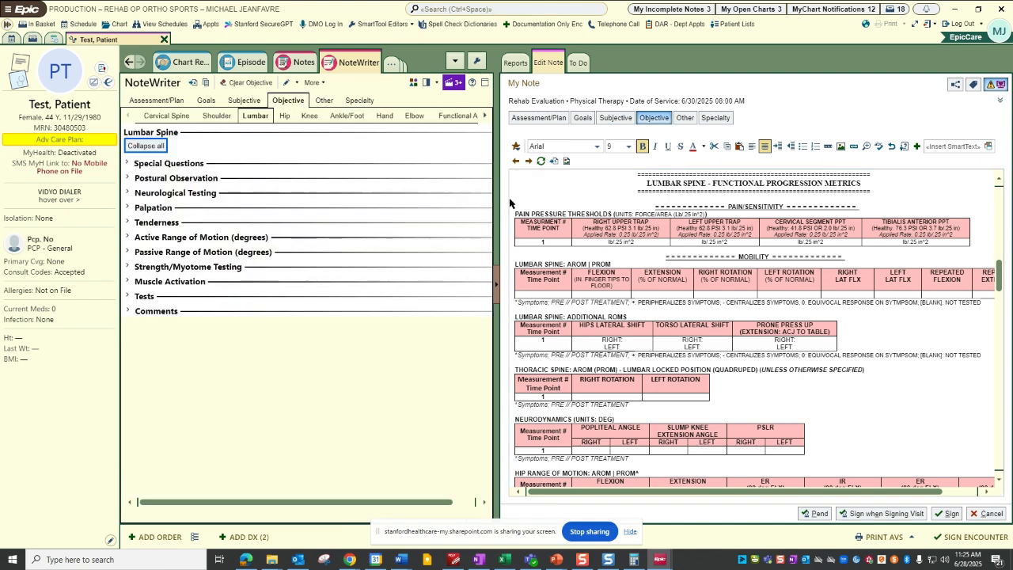
{"action": "left_click", "coordinate": [696, 280]}
{"action": "scroll", "coordinate": [697, 280], "scroll_direction": "up", "scroll_amount": 10}
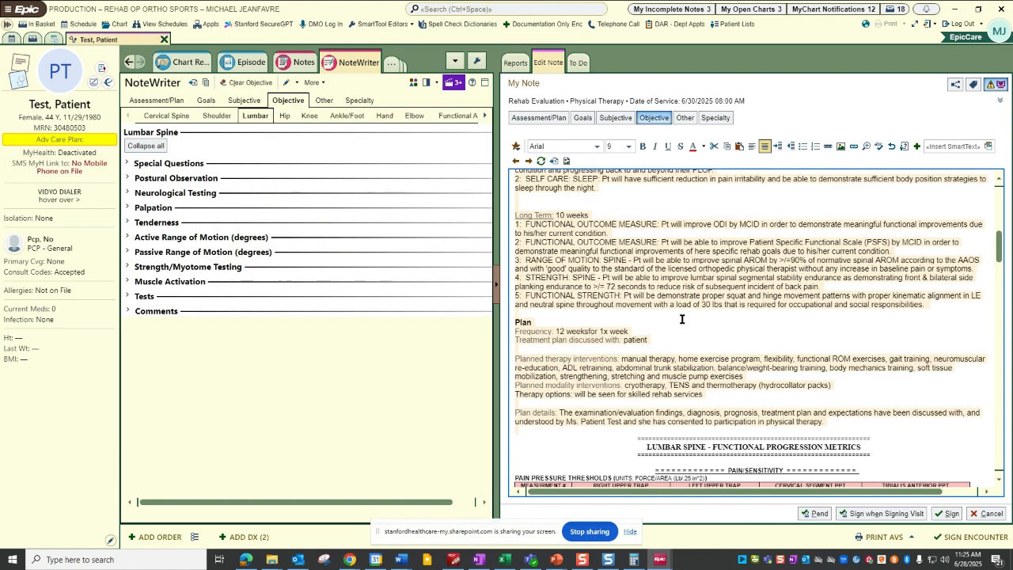
{"action": "scroll", "coordinate": [631, 312], "scroll_direction": "up", "scroll_amount": 5}
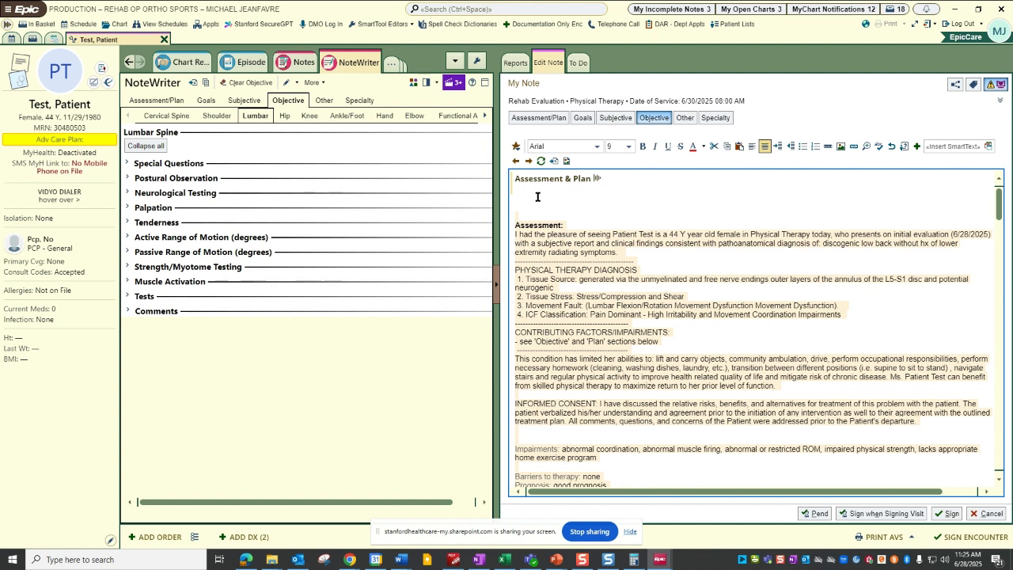
{"action": "left_click", "coordinate": [538, 197]}
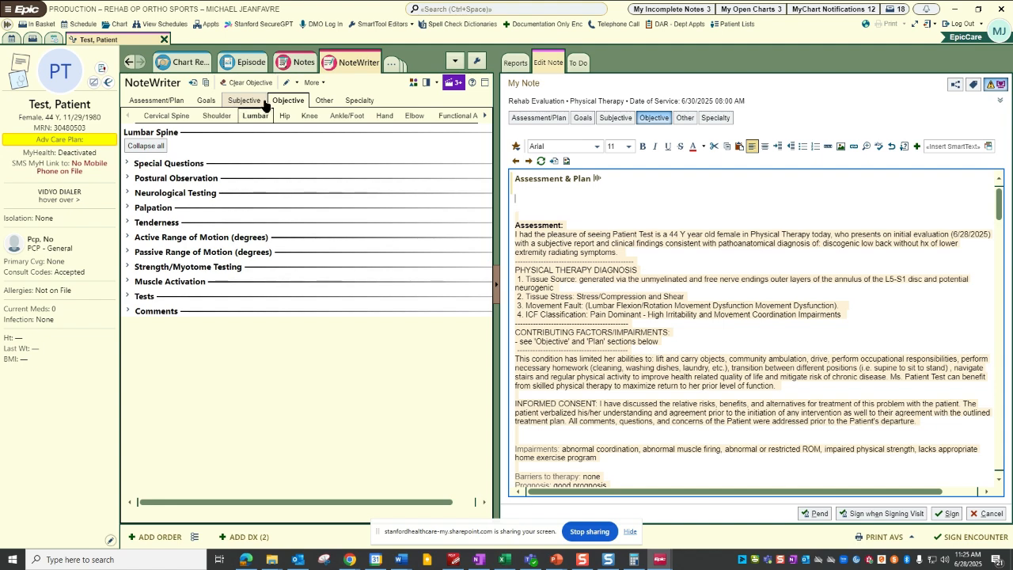
Add "- MCGILL PLANKING PROGRESSION" as the first intervention under the VISIT # 1 banner in the note.
{"action": "scroll", "coordinate": [590, 281], "scroll_direction": "down", "scroll_amount": 5}
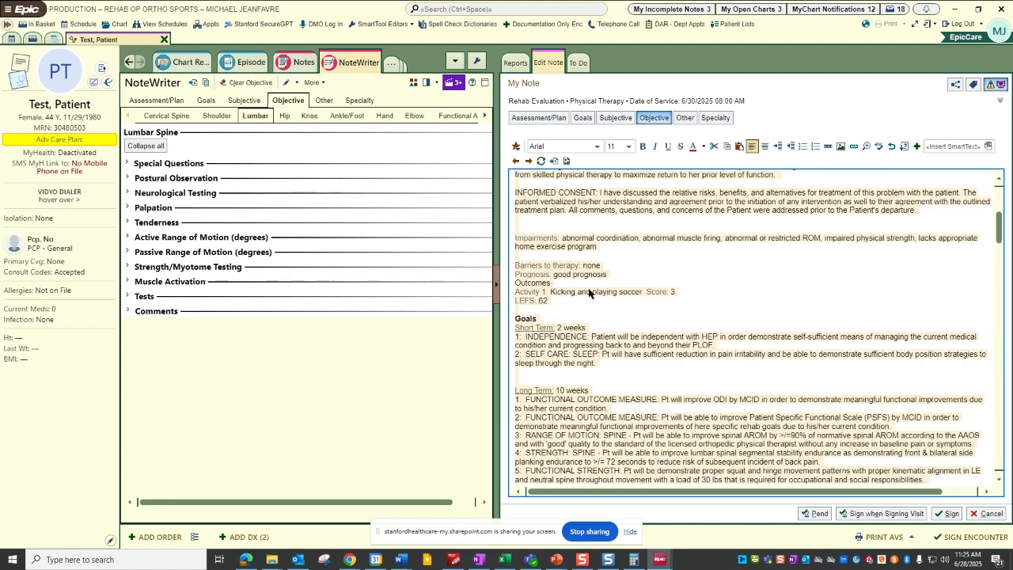
{"action": "scroll", "coordinate": [611, 303], "scroll_direction": "down", "scroll_amount": 15}
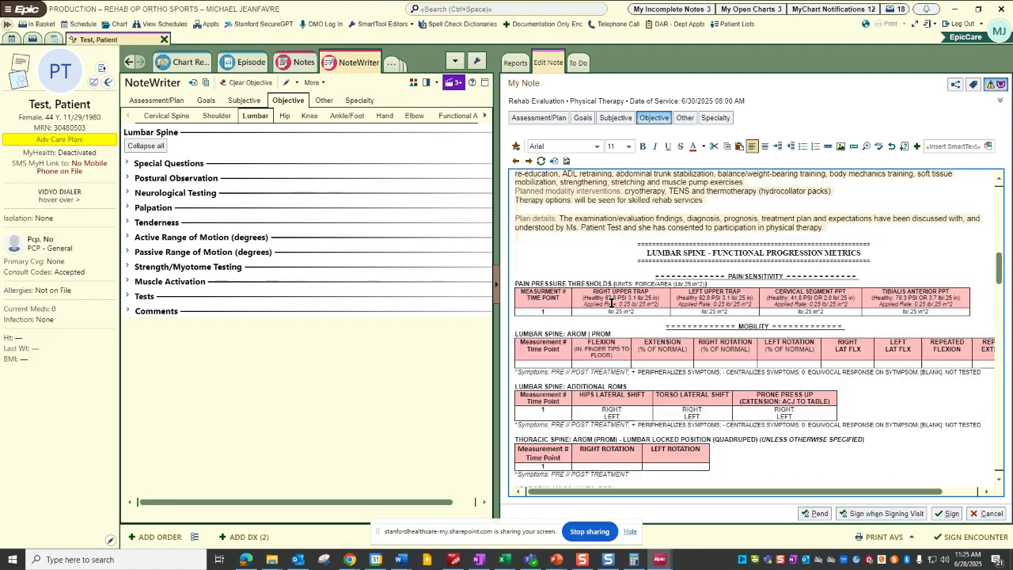
{"action": "scroll", "coordinate": [612, 304], "scroll_direction": "down", "scroll_amount": 15}
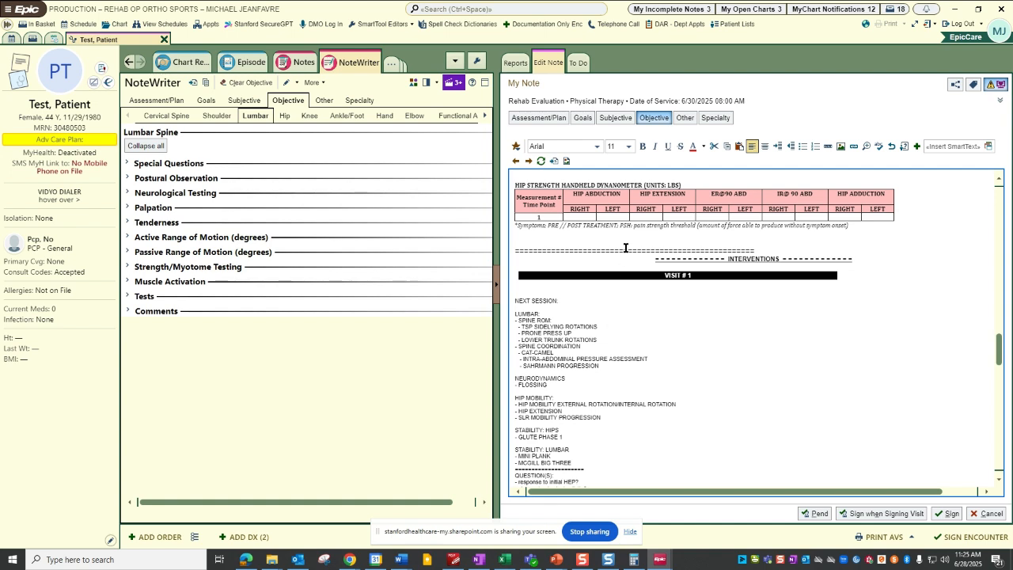
{"action": "scroll", "coordinate": [625, 246], "scroll_direction": "up", "scroll_amount": 1}
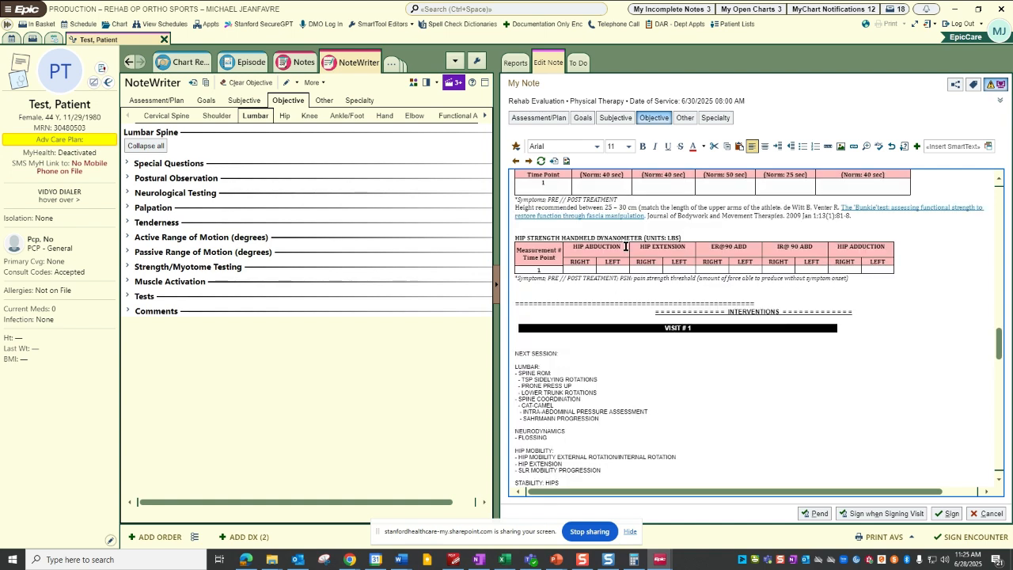
{"action": "scroll", "coordinate": [633, 247], "scroll_direction": "down", "scroll_amount": 2}
{"action": "left_click", "coordinate": [634, 238]}
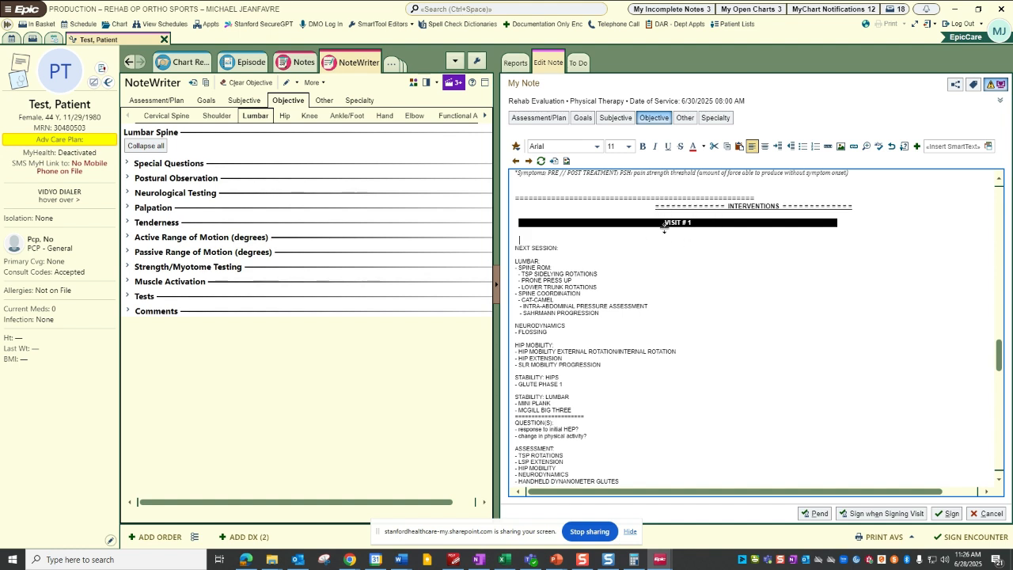
{"action": "key", "text": "Return"}
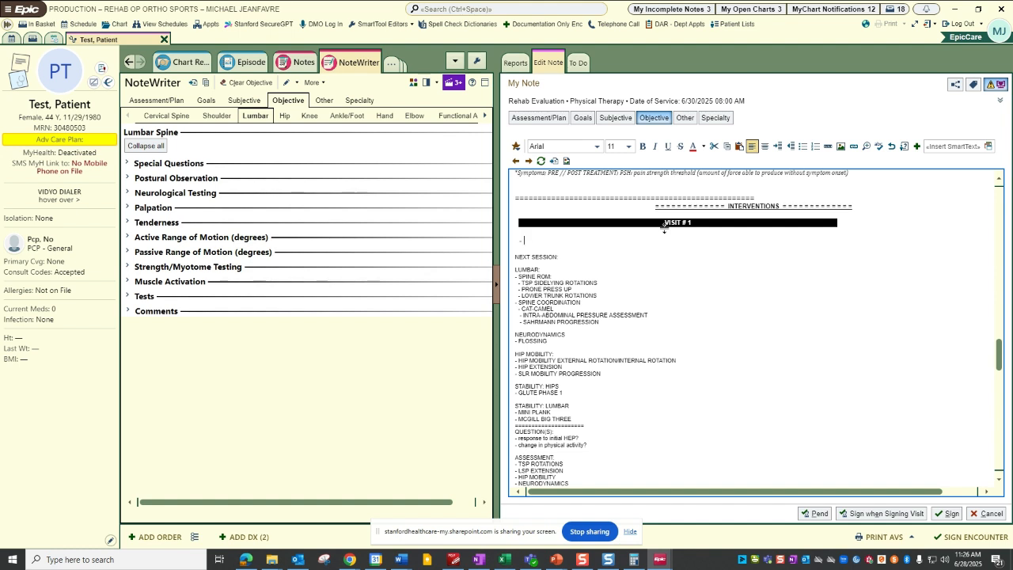
{"action": "type", "text": "- MCGILL PLANKING PROGRESSION"}
{"action": "key", "text": "Return"}
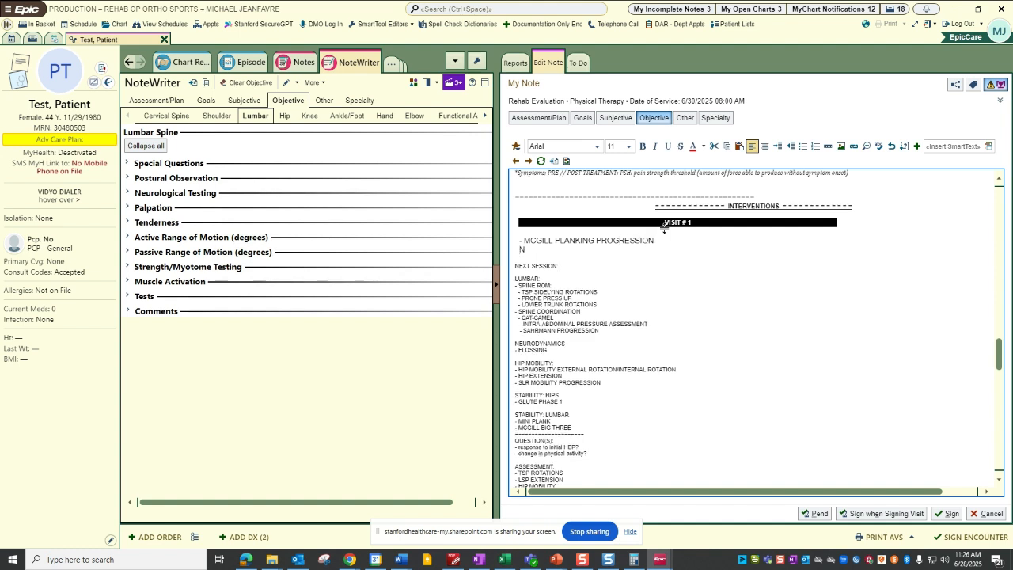
Add "- CAT CAMEL" as the second intervention line under VISIT # 1.
{"action": "type", "text": "- N"}
{"action": "key", "text": "BackSpace"}
{"action": "type", "text": "SCI"}
{"action": "key", "text": "BackSpace"}
{"action": "key", "text": "BackSpace"}
{"action": "key", "text": "BackSpace"}
{"action": "type", "text": "CAT CAMEL"}
{"action": "key", "text": "Return"}
Add "- THORACIC ROTATION" as the third intervention line under VISIT # 1.
{"action": "type", "text": "-"}
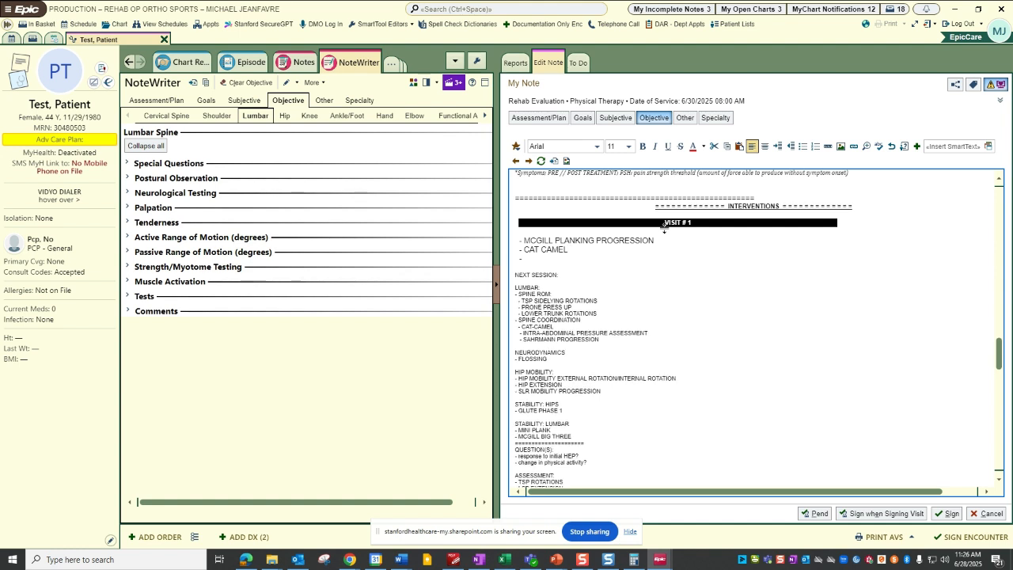
{"action": "type", "text": " THORACIC ROTATION"}
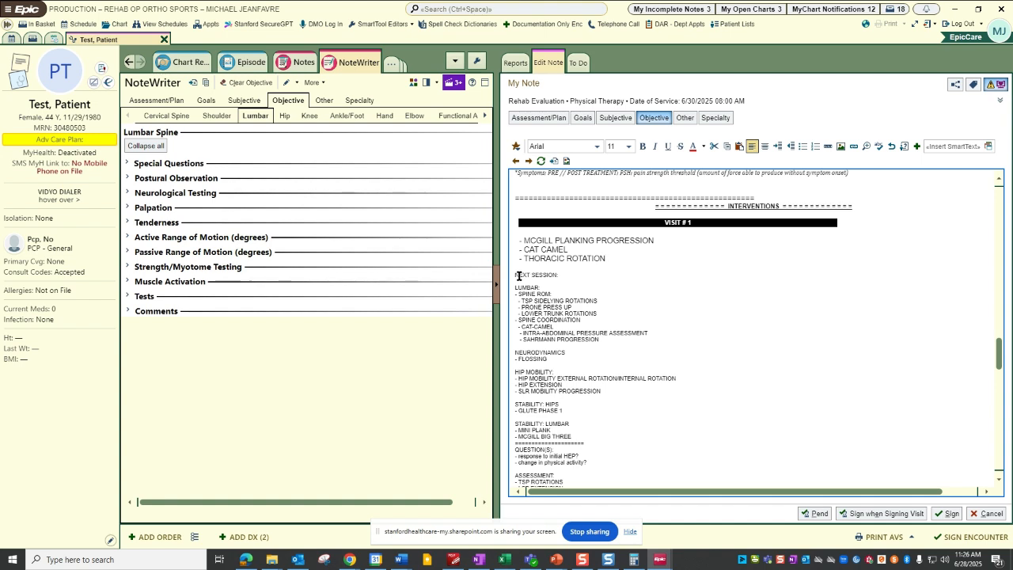
{"action": "left_click_drag", "start_coordinate": [516, 275], "coordinate": [626, 406]}
{"action": "left_click_drag", "start_coordinate": [647, 422], "coordinate": [651, 435]}
{"action": "scroll", "coordinate": [608, 348], "scroll_direction": "up", "scroll_amount": 1}
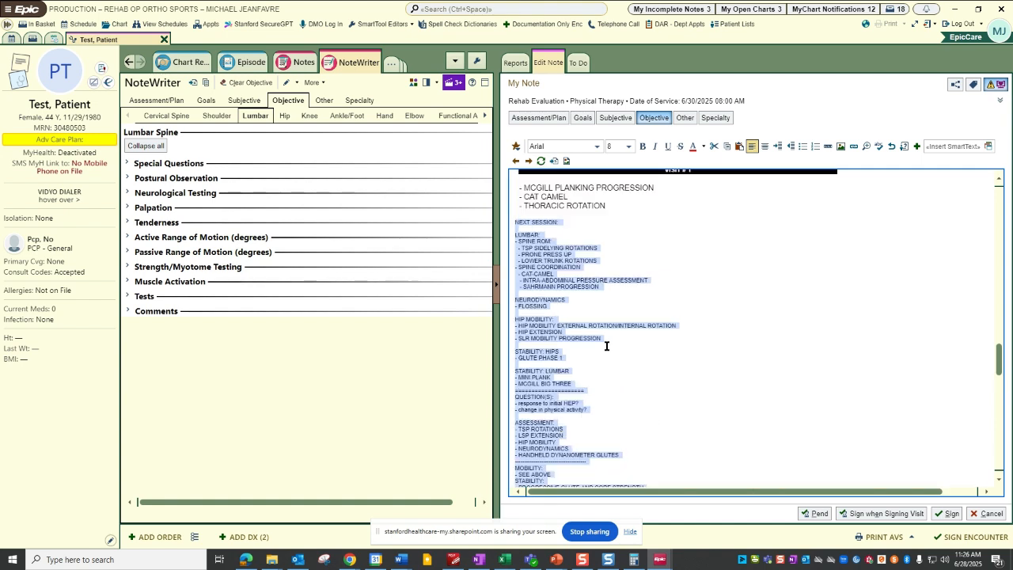
{"action": "left_click", "coordinate": [564, 236]}
Insert the TDV SmartPhrase for today's visit interventions on a new line below THORACIC ROTATION.
{"action": "left_click", "coordinate": [562, 211]}
{"action": "scroll", "coordinate": [566, 238], "scroll_direction": "up", "scroll_amount": 2}
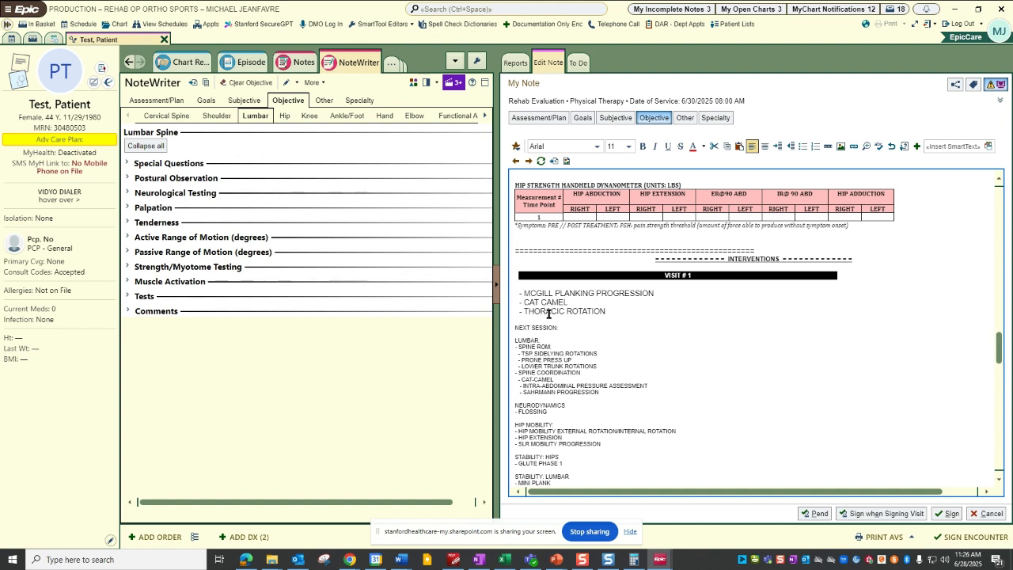
{"action": "key", "text": "Return"}
{"action": "key", "text": "Return"}
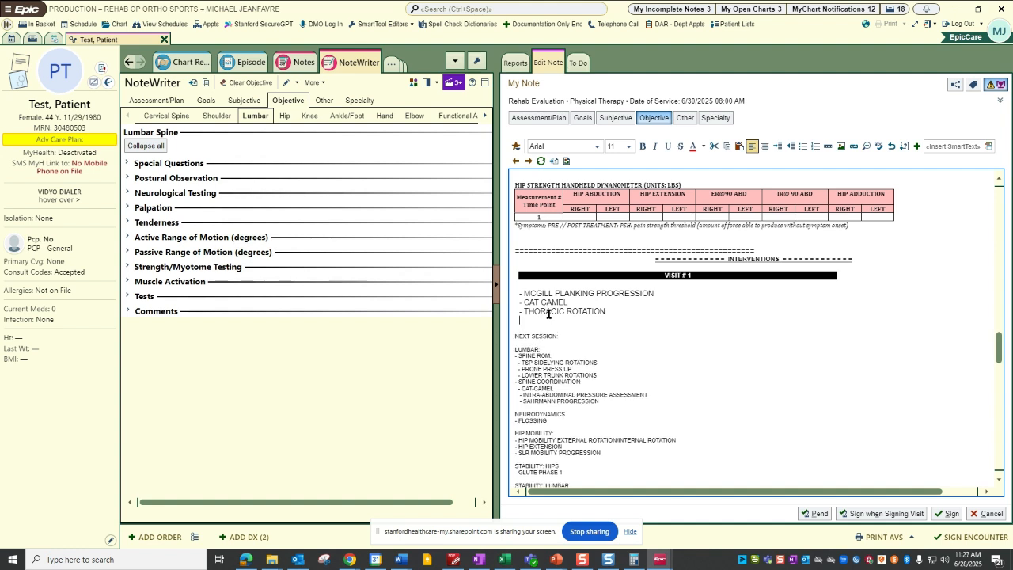
{"action": "type", "text": "TDV"}
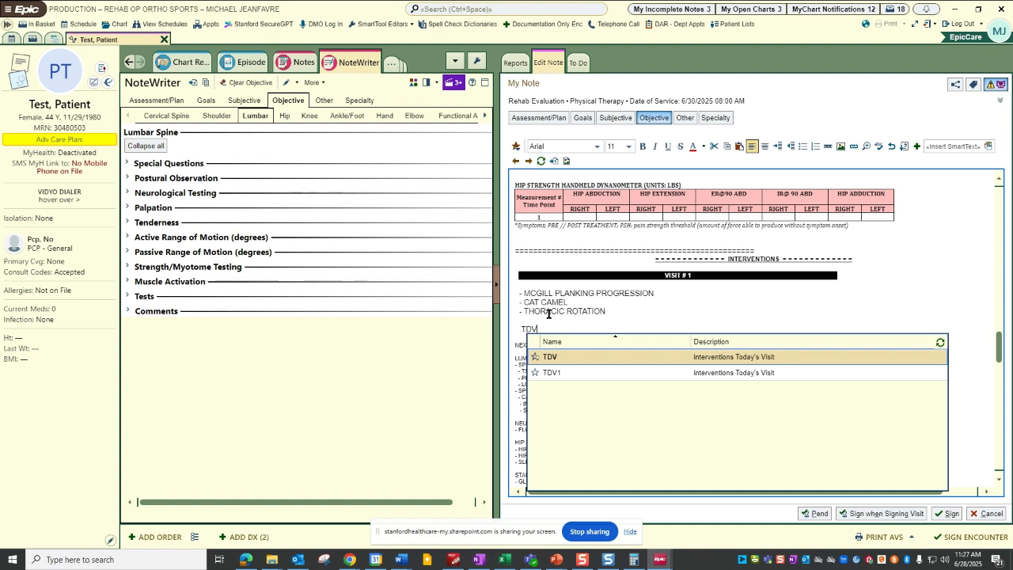
{"action": "key", "text": "Return"}
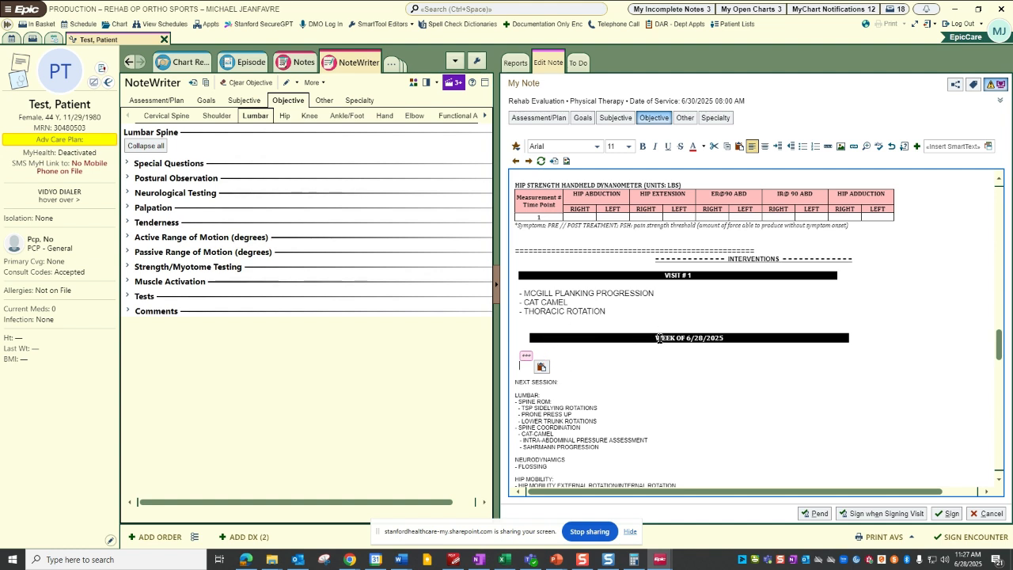
Delete the inserted WEEK OF banner and its wildcard field from below the VISIT # 1 interventions.
{"action": "left_click_drag", "start_coordinate": [703, 329], "coordinate": [700, 357]}
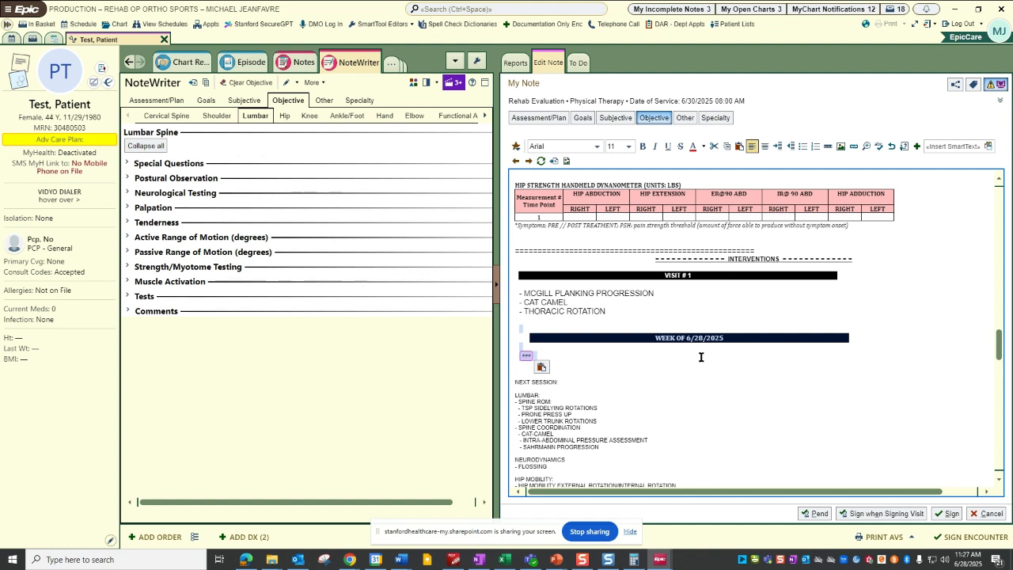
{"action": "left_click", "coordinate": [579, 362]}
{"action": "left_click", "coordinate": [527, 357]}
{"action": "left_click_drag", "start_coordinate": [543, 321], "coordinate": [550, 354]}
{"action": "key", "text": "Delete"}
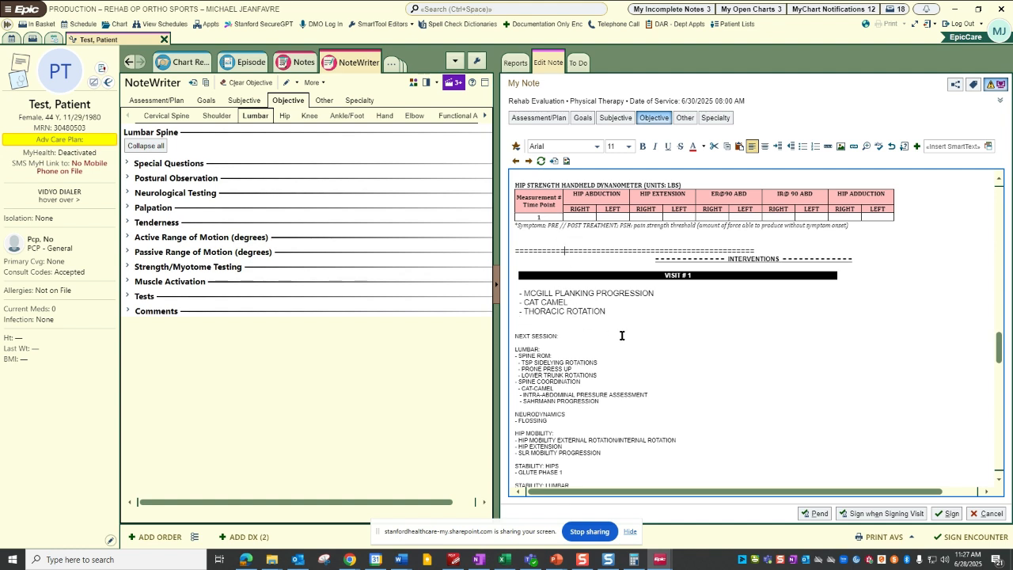
Copy the three VISIT # 1 interventions from the note into Exercise 1 under Therapeutic Exercises in the Treatments form.
{"action": "left_click_drag", "start_coordinate": [584, 311], "coordinate": [507, 296]}
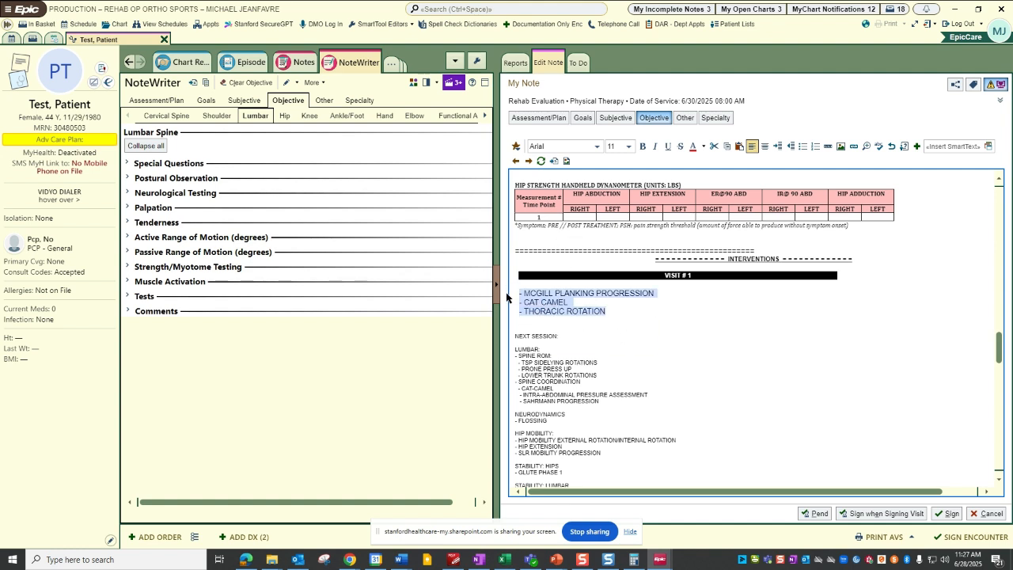
{"action": "right_click", "coordinate": [538, 304]}
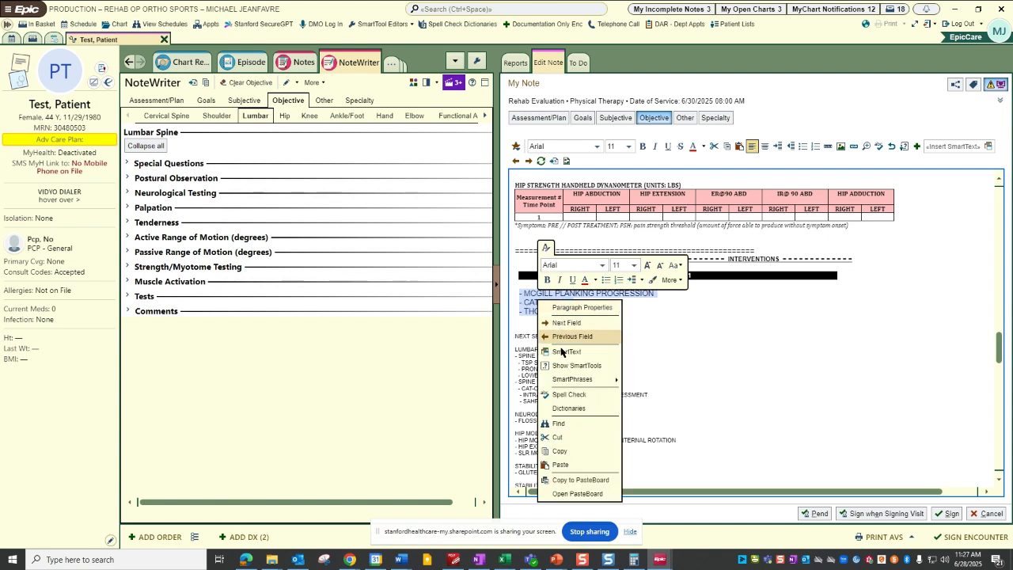
{"action": "left_click", "coordinate": [569, 452]}
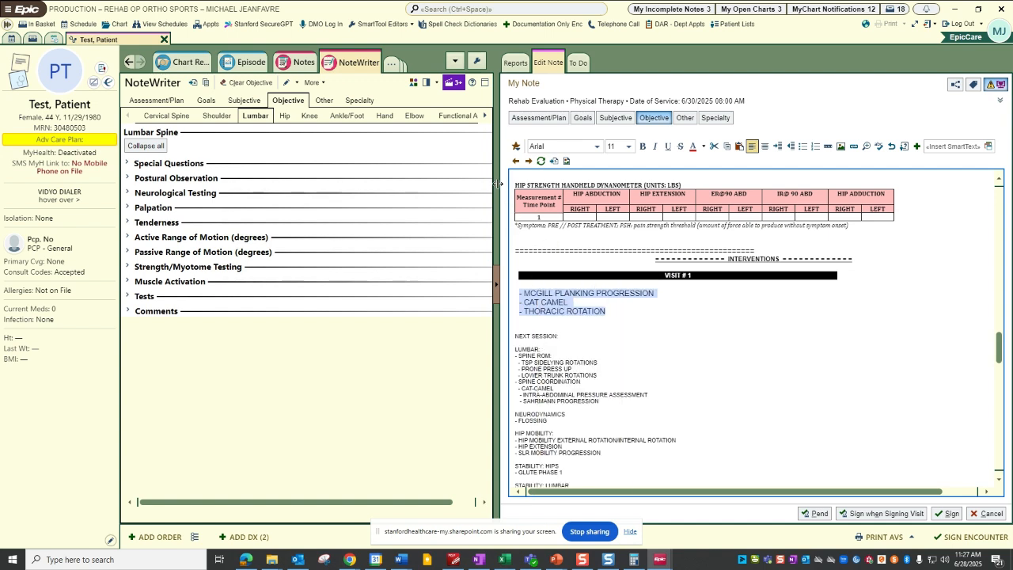
{"action": "left_click_drag", "start_coordinate": [497, 186], "coordinate": [696, 199]}
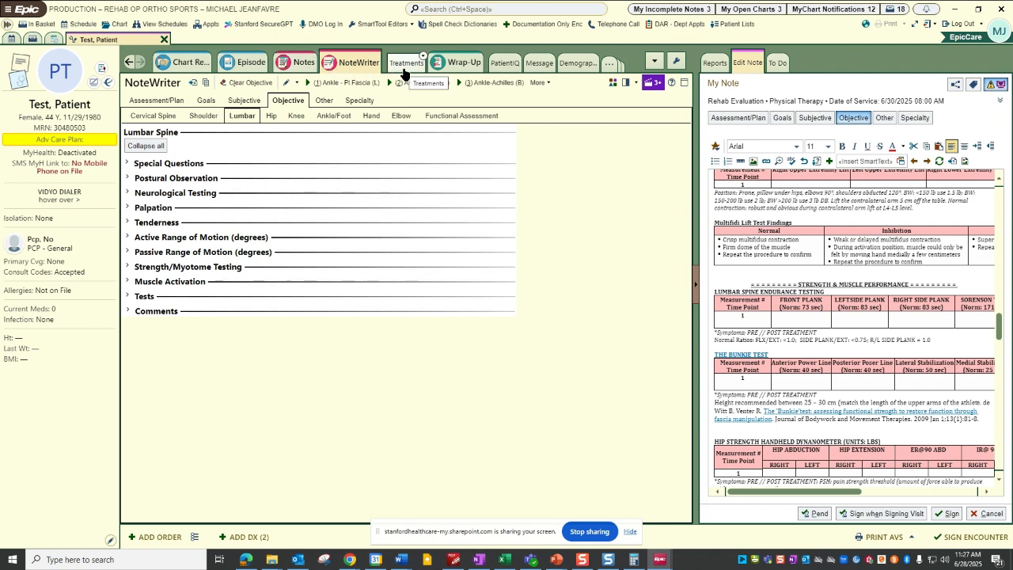
{"action": "left_click", "coordinate": [405, 64]}
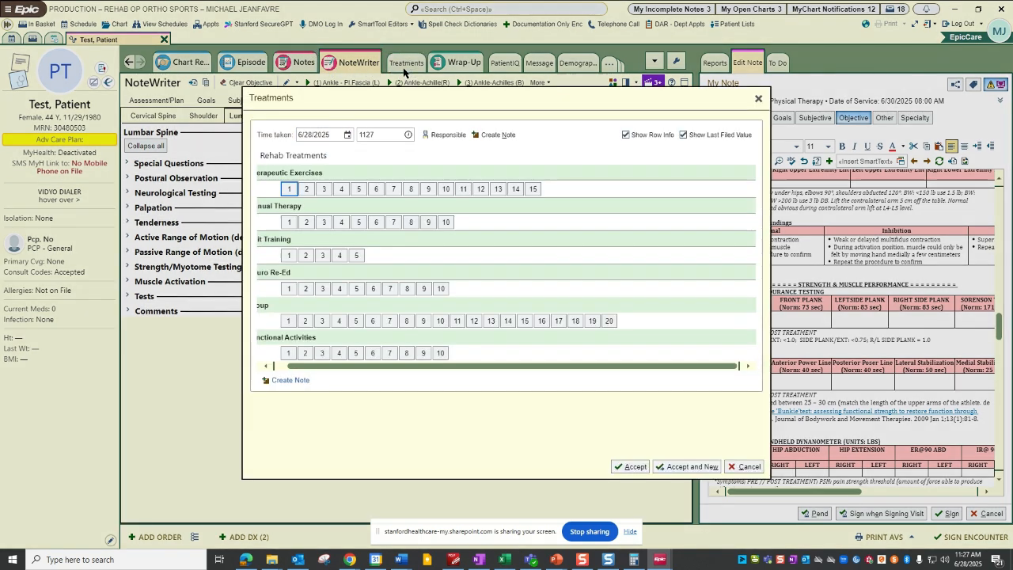
{"action": "left_click", "coordinate": [290, 193]}
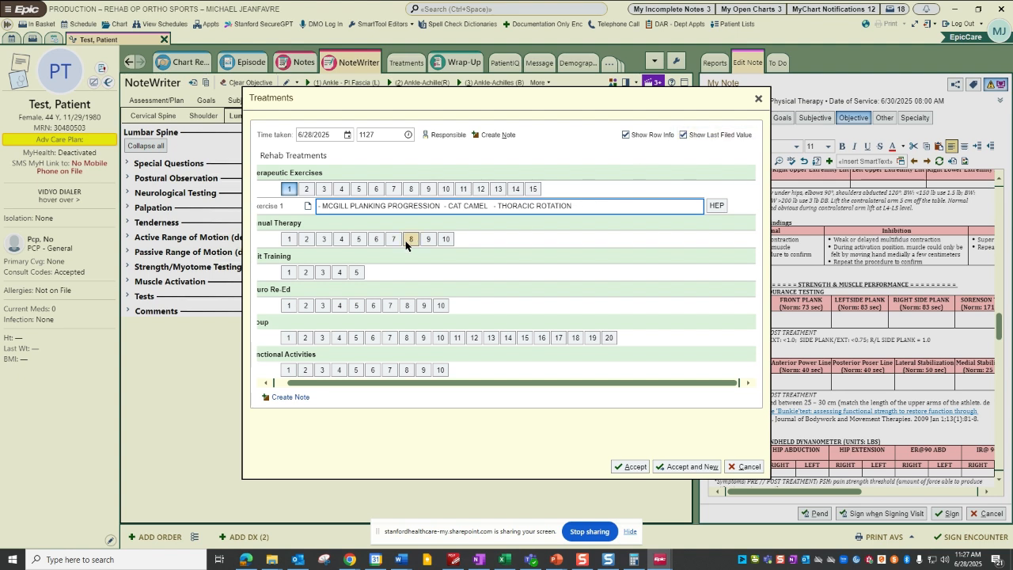
Move MCGILL PLANKING PROGRESSION from Exercise 1 to the Re Education 1 row under Neuro Re-Ed.
{"action": "left_click_drag", "start_coordinate": [519, 384], "coordinate": [506, 383]}
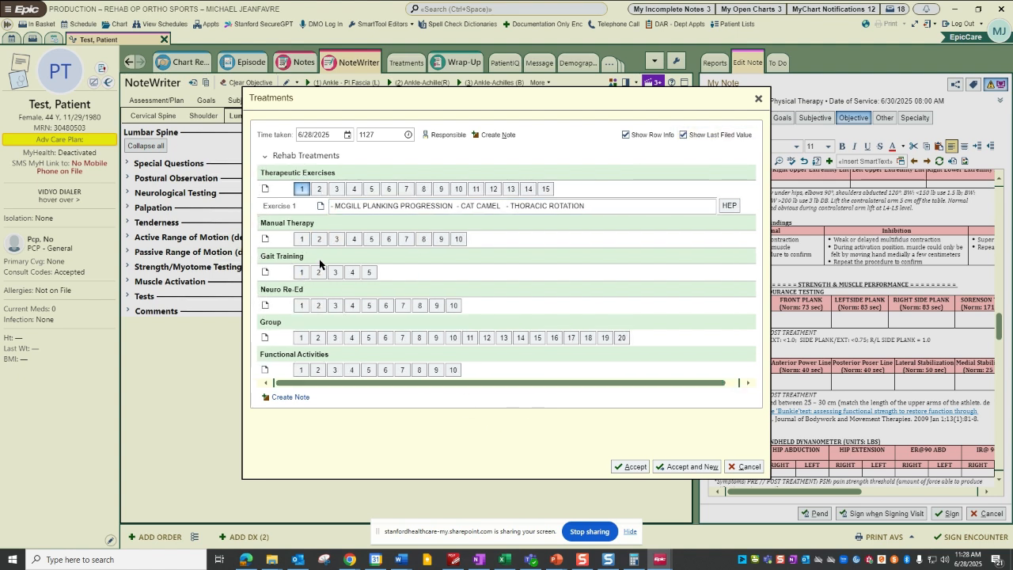
{"action": "left_click", "coordinate": [453, 206]}
{"action": "left_click_drag", "start_coordinate": [331, 206], "coordinate": [458, 206]}
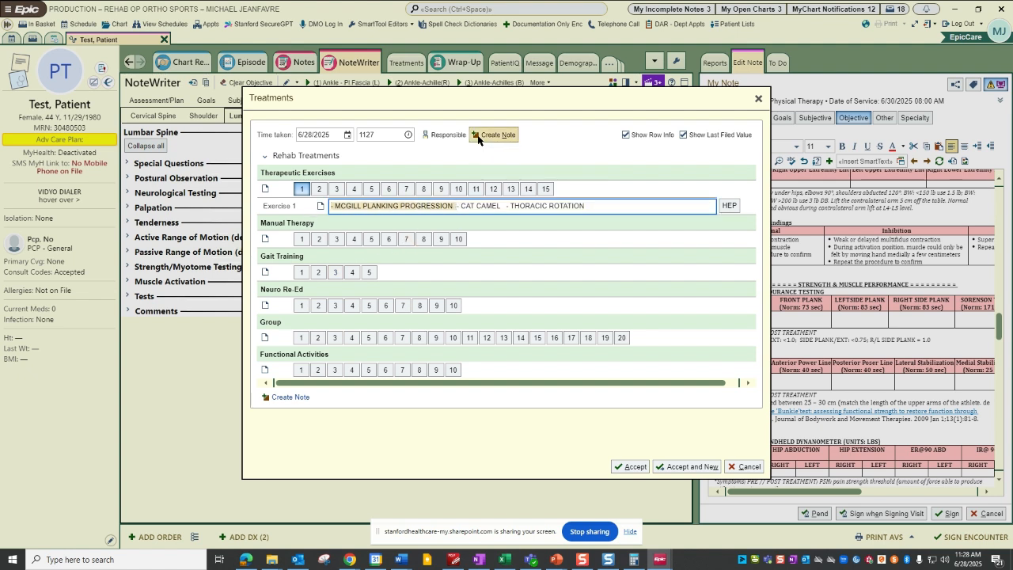
{"action": "key", "text": "Delete"}
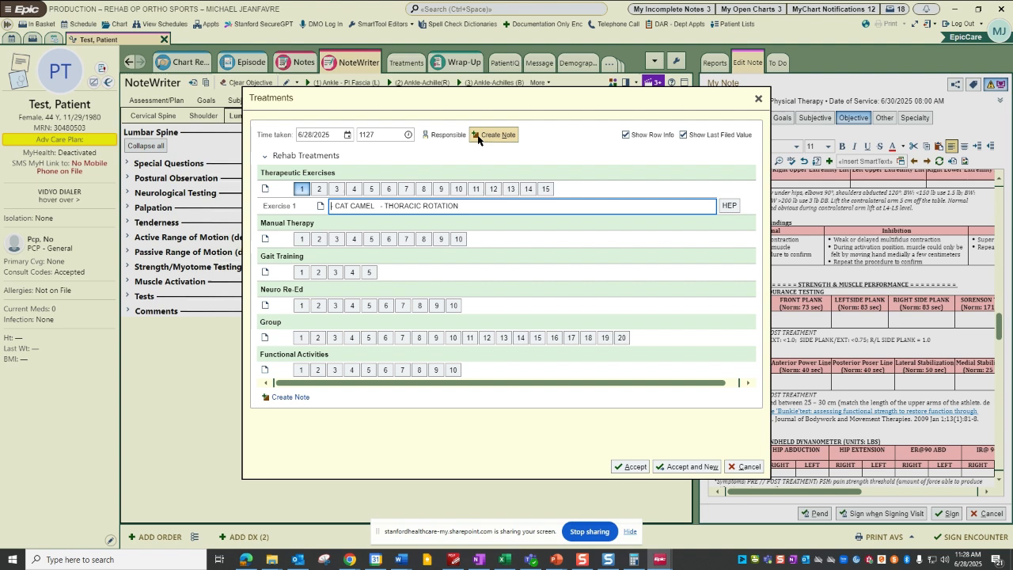
{"action": "left_click", "coordinate": [320, 305]}
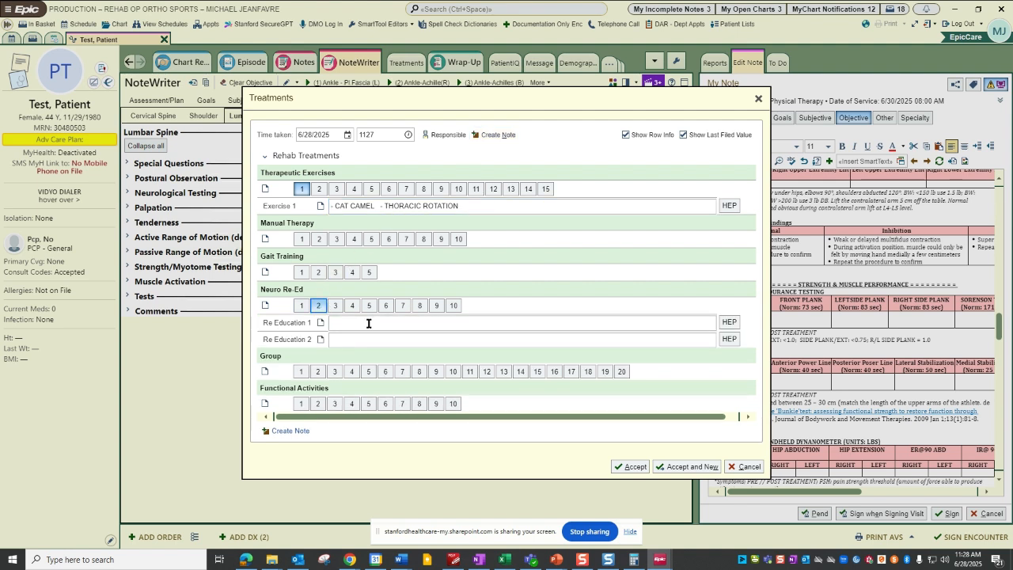
{"action": "key", "text": "ctrl+v"}
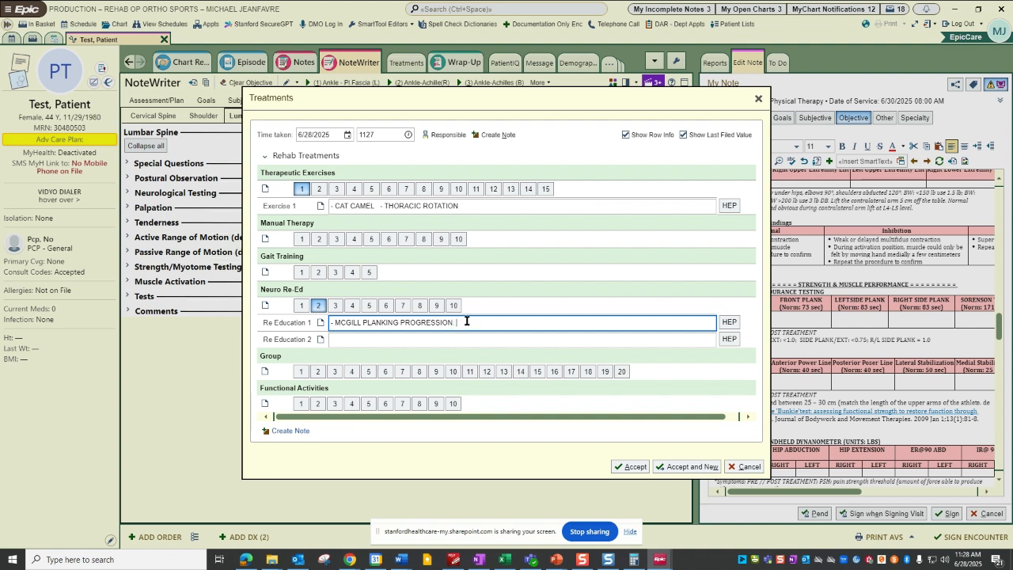
Extend the Re Education 1 entry with ": 5 X 30 SEC IN SIDE PLANK, FRONT PLANK ECT." and accept the Treatments form.
{"action": "type", "text": "IN"}
{"action": "type", "text": " SIDE PLANKI, FRONT PLANK ECT."}
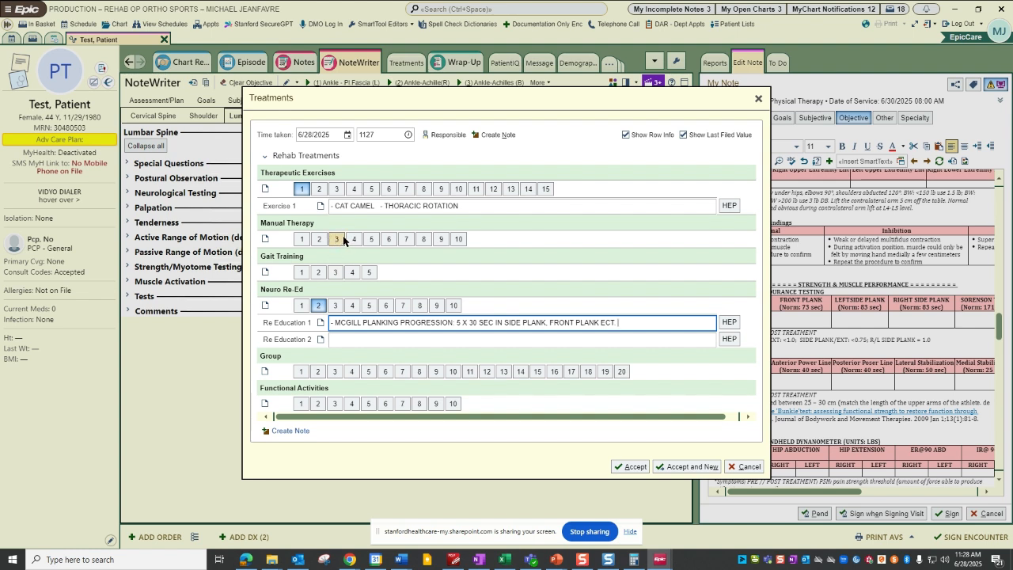
{"action": "left_click", "coordinate": [620, 470]}
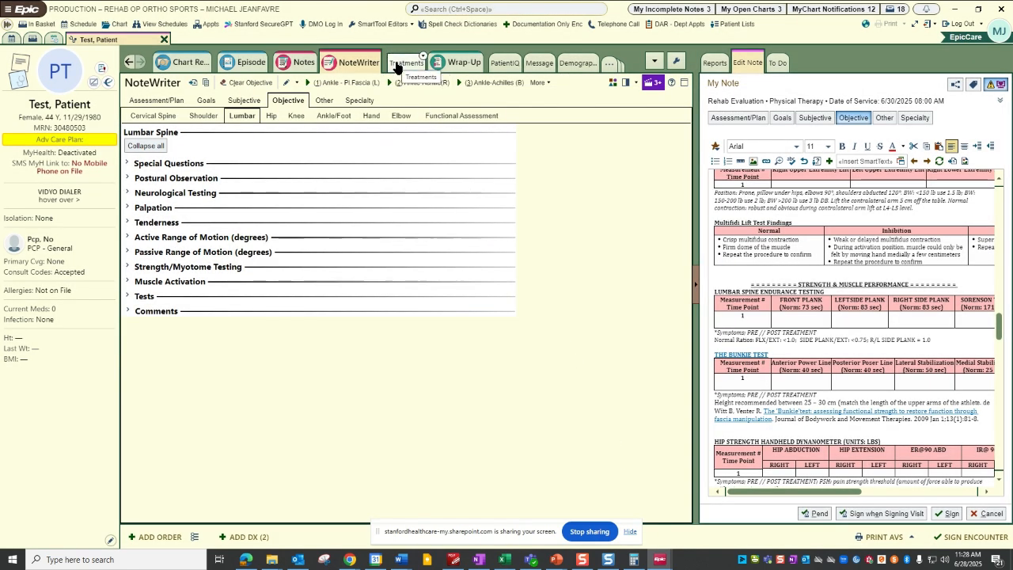
Open the Wrap-Up activity and view the available orders in Order and SmartSet Search without choosing any.
{"action": "left_click", "coordinate": [472, 71]}
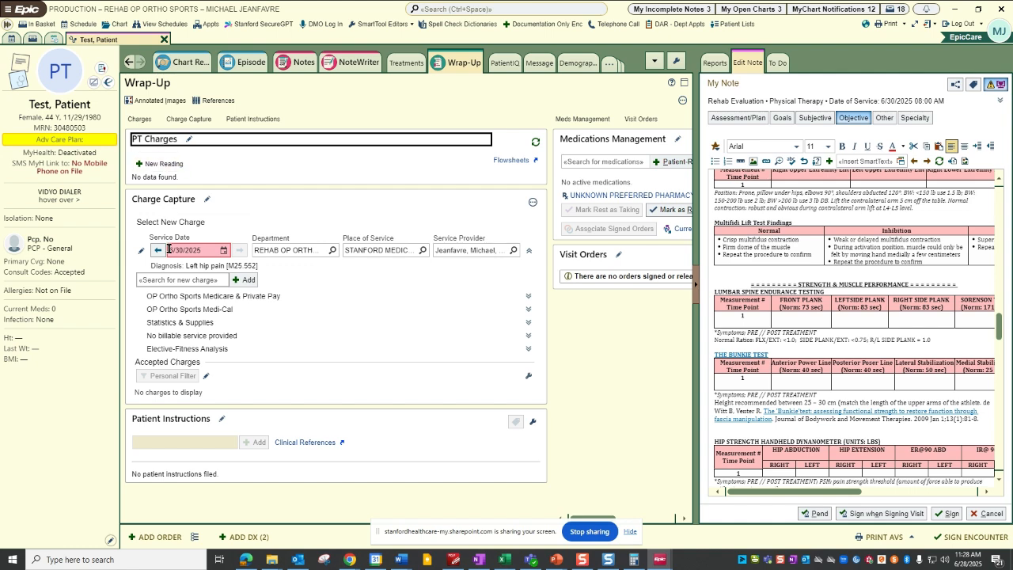
{"action": "left_click", "coordinate": [193, 537]}
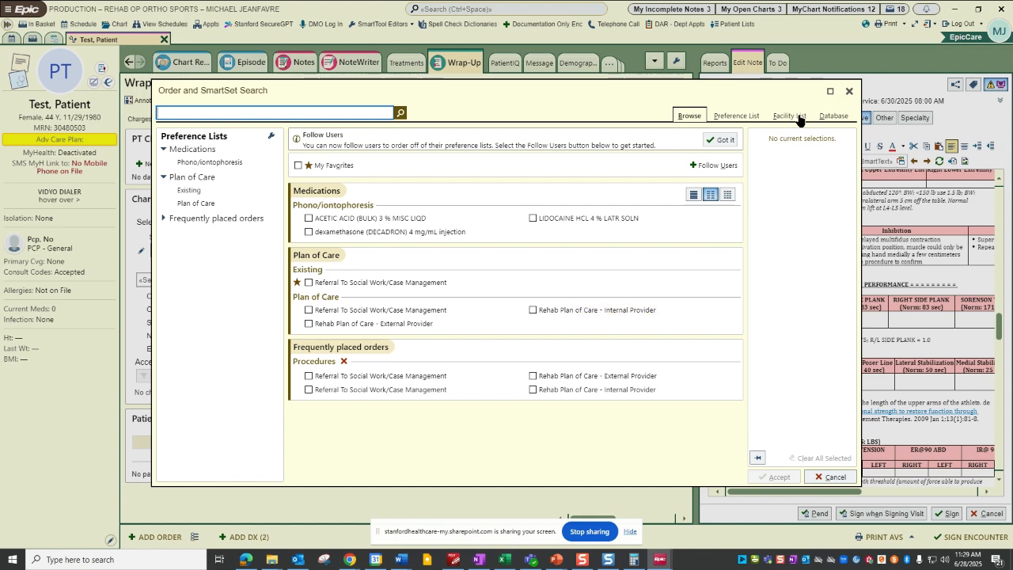
{"action": "left_click", "coordinate": [849, 91]}
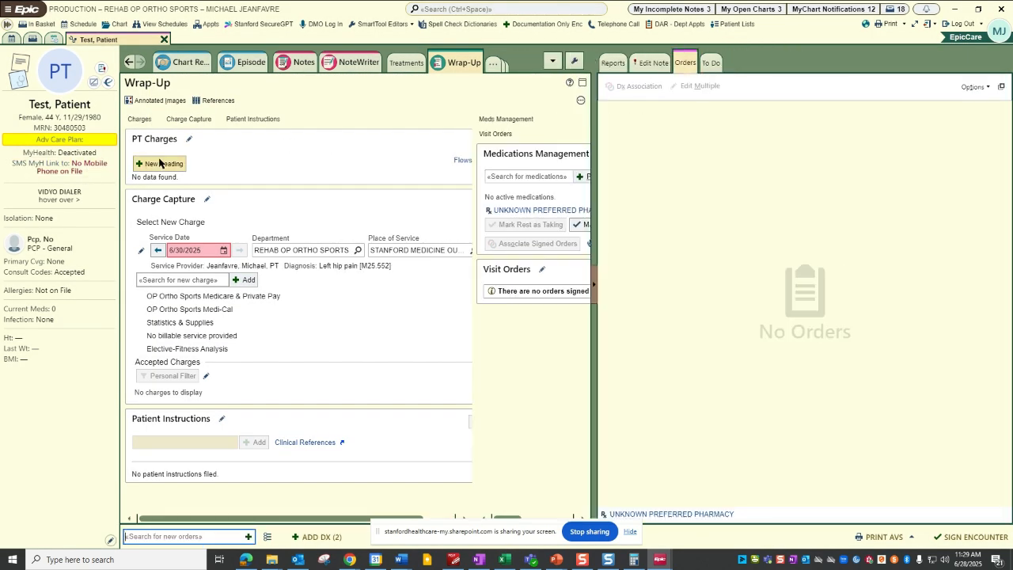
Start a PT Charges reading with 30 evaluation minutes, 12 for Therapeutic Exercise 97110 and 16 for Neuromuscular Re-Education 97112.
{"action": "left_click", "coordinate": [162, 164]}
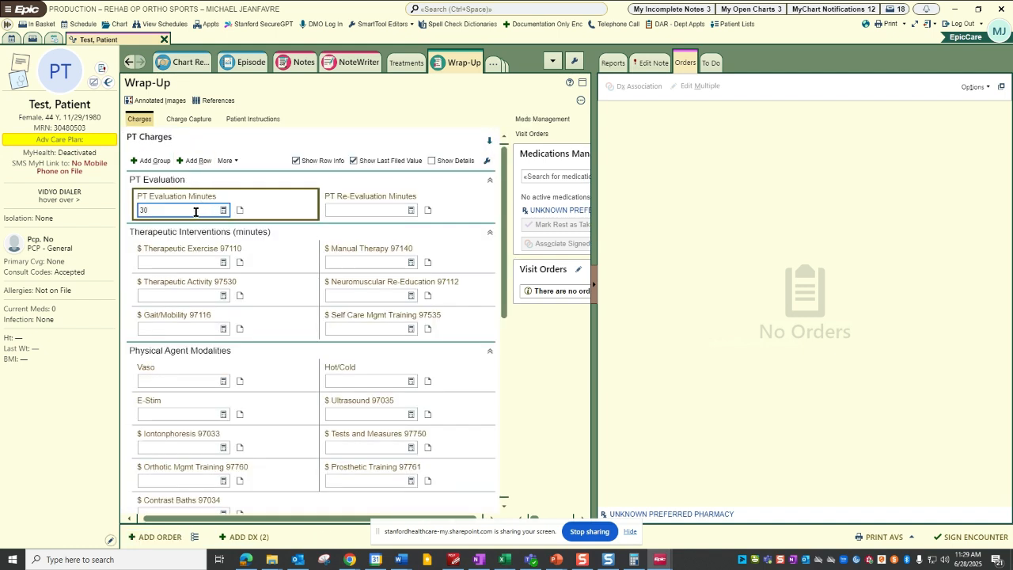
{"action": "left_click", "coordinate": [198, 266]}
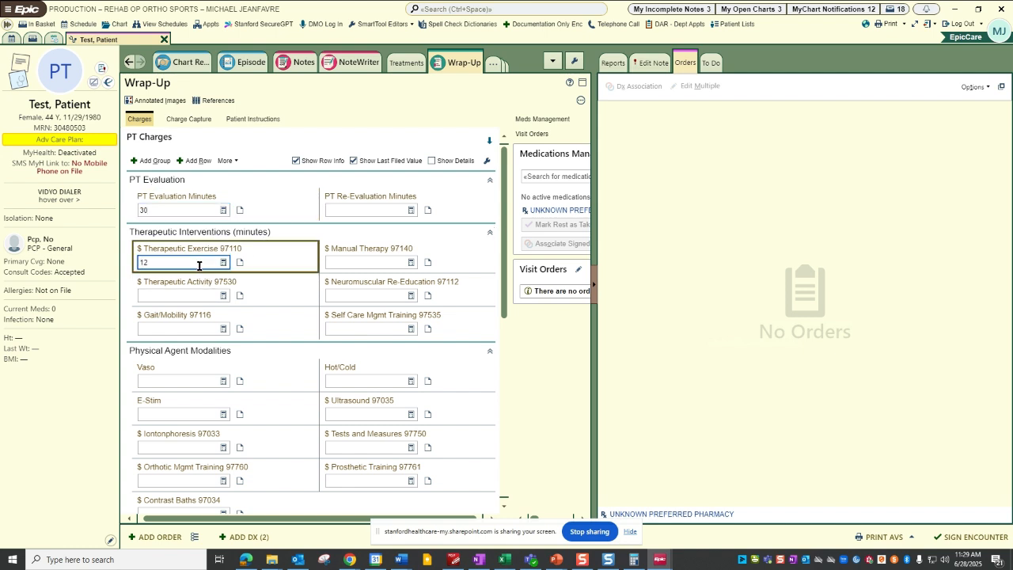
{"action": "left_click", "coordinate": [337, 297]}
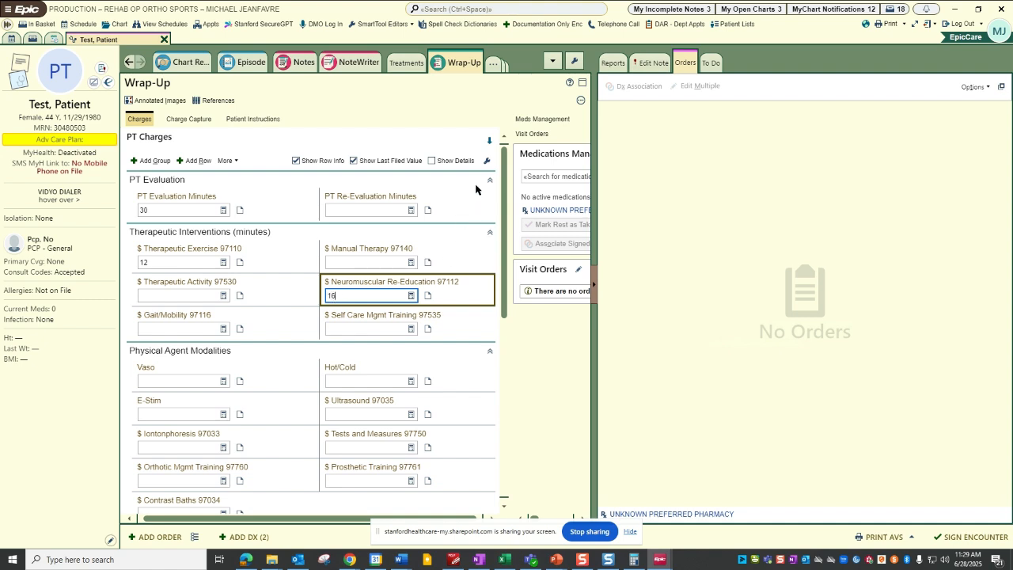
File the PT Charges reading and continue to Charge Capture with its PT Charges code section expanded.
{"action": "left_click", "coordinate": [486, 140]}
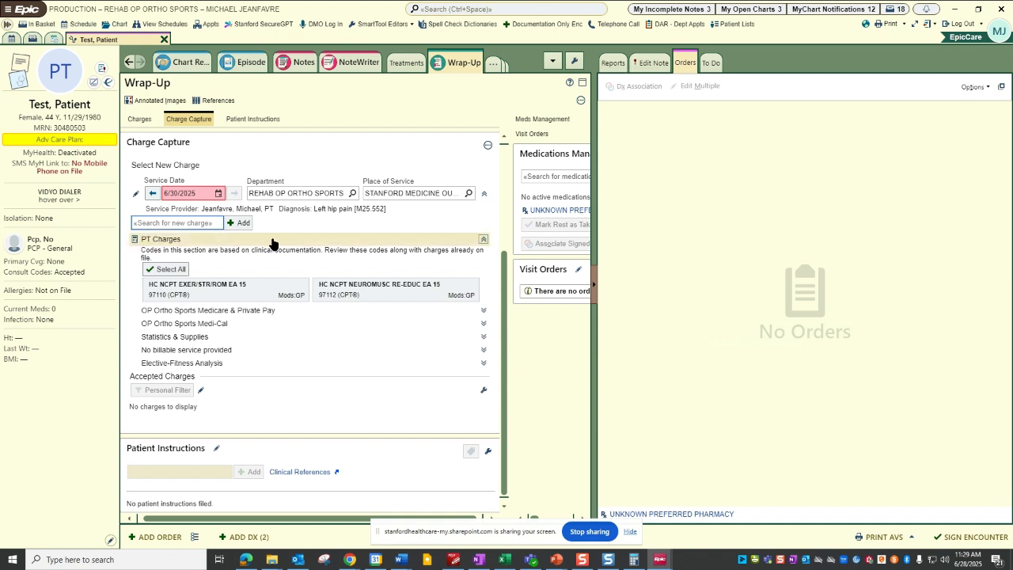
{"action": "left_click", "coordinate": [481, 240]}
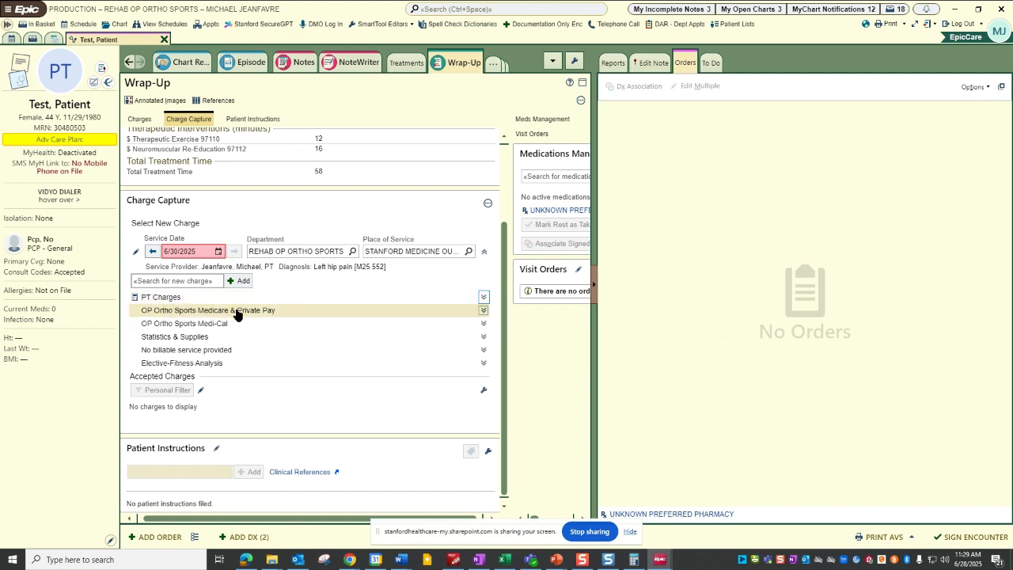
{"action": "left_click", "coordinate": [483, 298]}
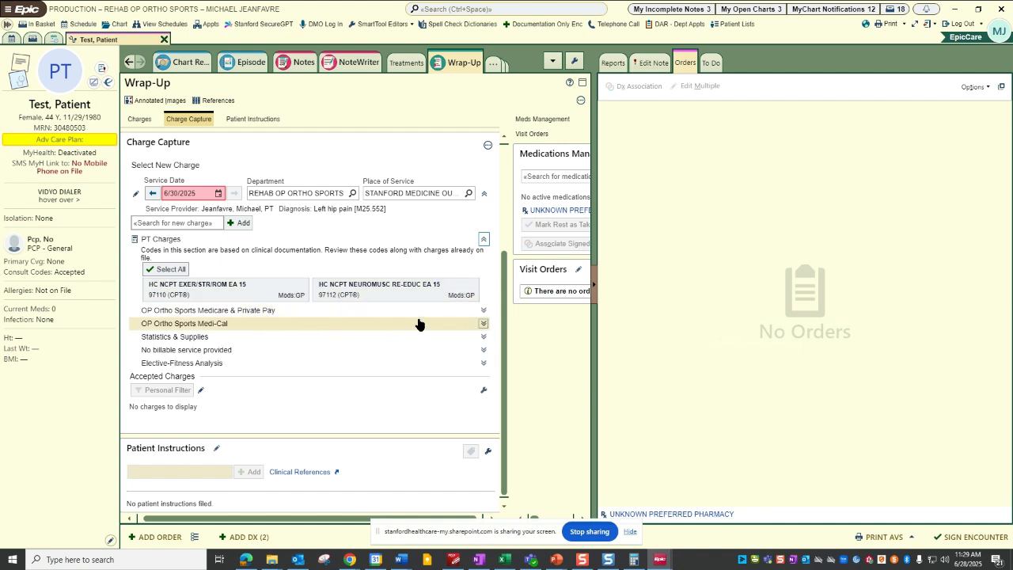
Select the OP Ortho Sports Medi-Cal charges X3920 (EVAL INIT 30MIN) and X3908 (COMB MOD/PR INIT 30), and deselect both again.
{"action": "left_click", "coordinate": [481, 323]}
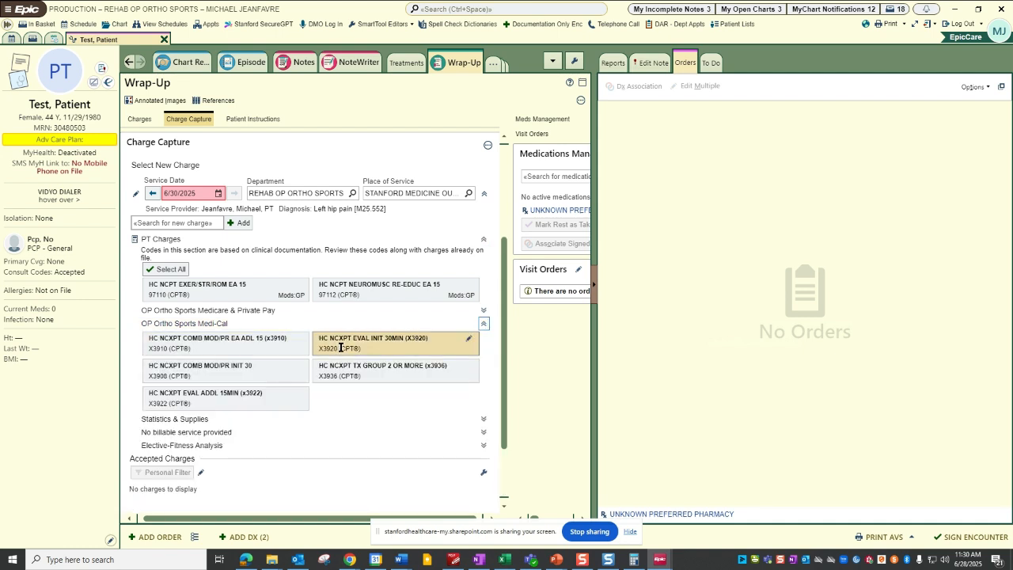
{"action": "left_click", "coordinate": [349, 348]}
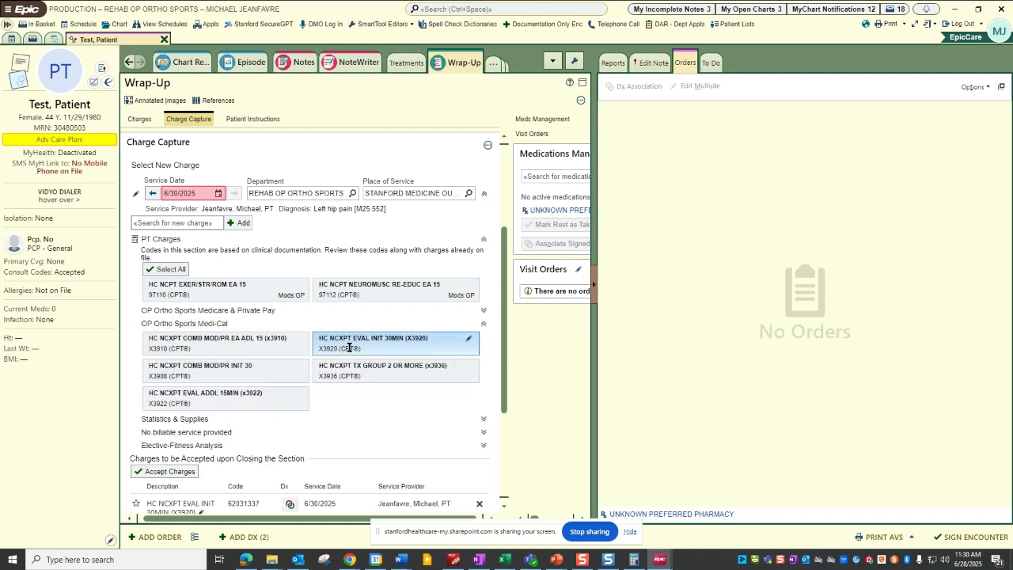
{"action": "left_click", "coordinate": [262, 377]}
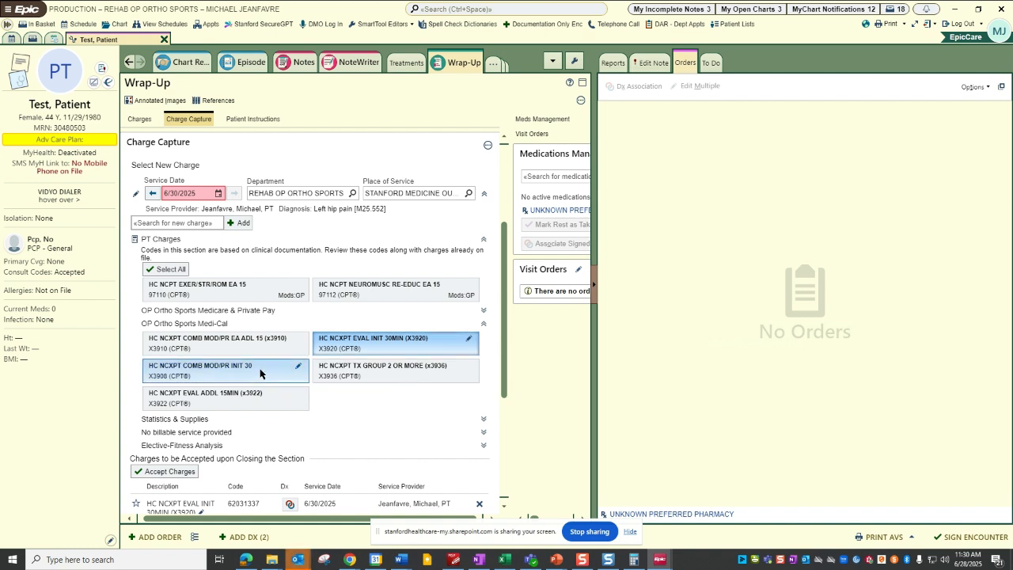
{"action": "left_click", "coordinate": [314, 350]}
{"action": "left_click", "coordinate": [281, 370]}
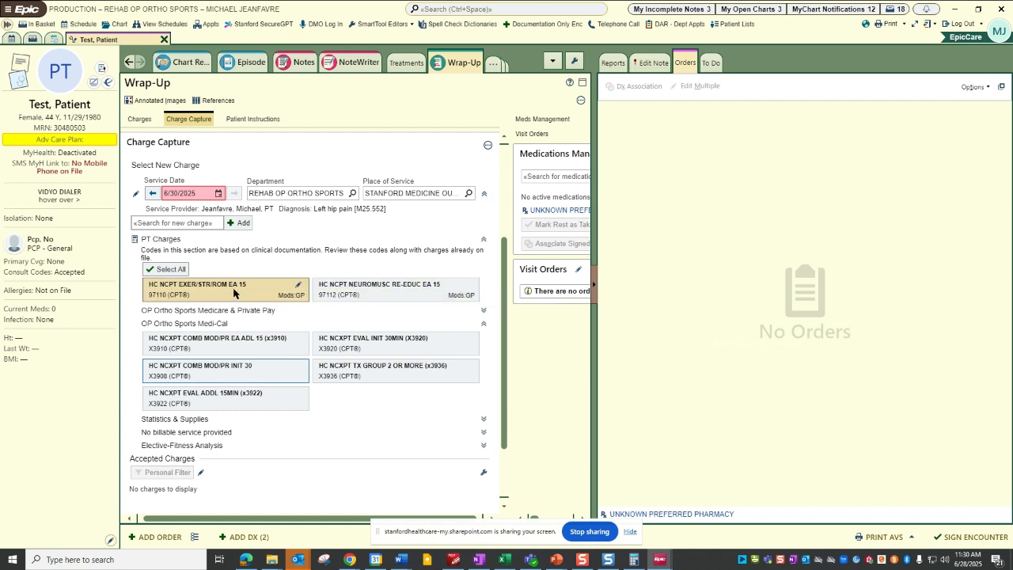
Select the documentation-based charges 97110 (EXER/STR/ROM EA 15) and 97112 (NEUROMUSC RE-EDUC EA 15), and check them against the documented minutes.
{"action": "left_click", "coordinate": [206, 290]}
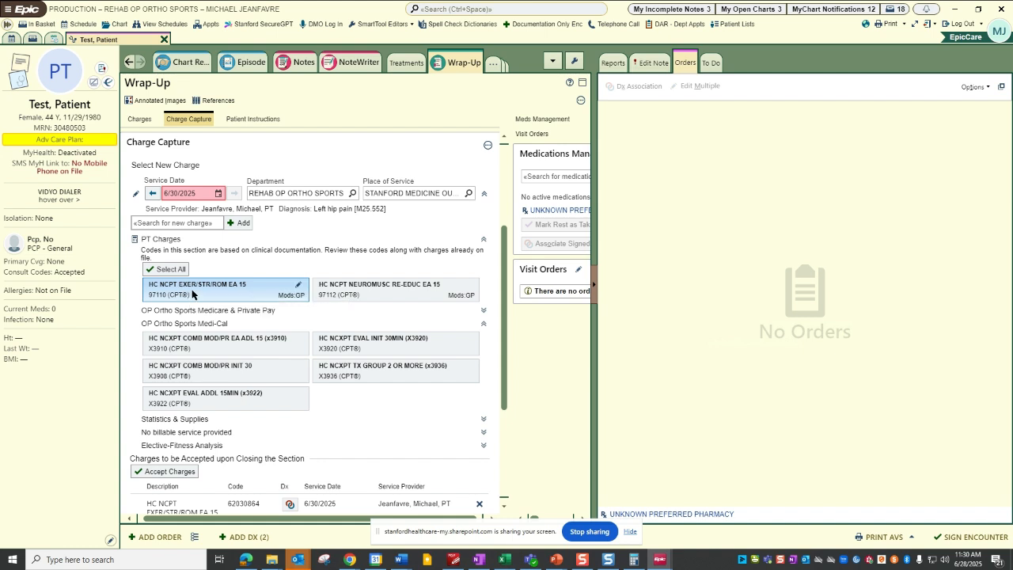
{"action": "left_click", "coordinate": [331, 292]}
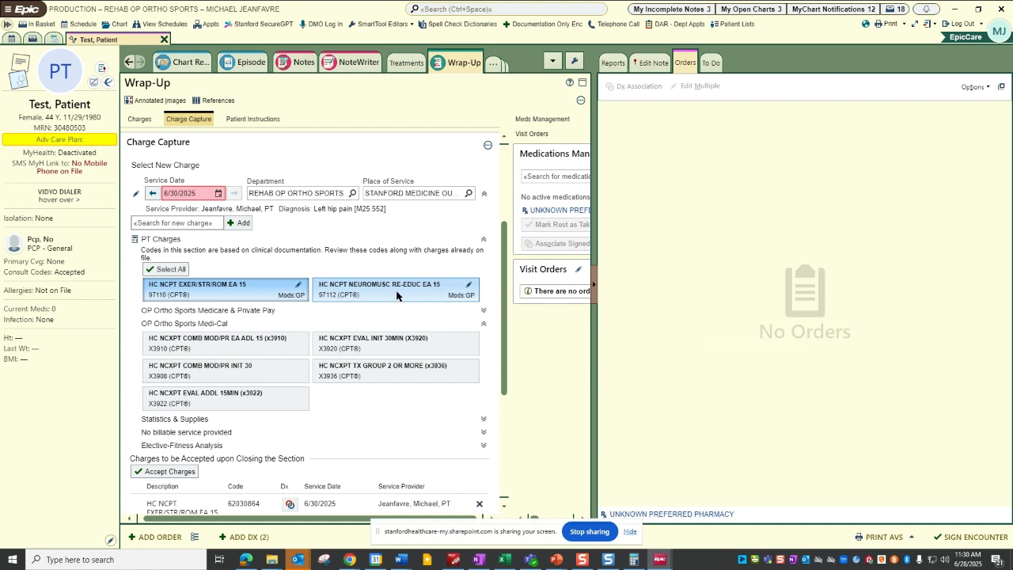
{"action": "scroll", "coordinate": [255, 273], "scroll_direction": "up", "scroll_amount": 3}
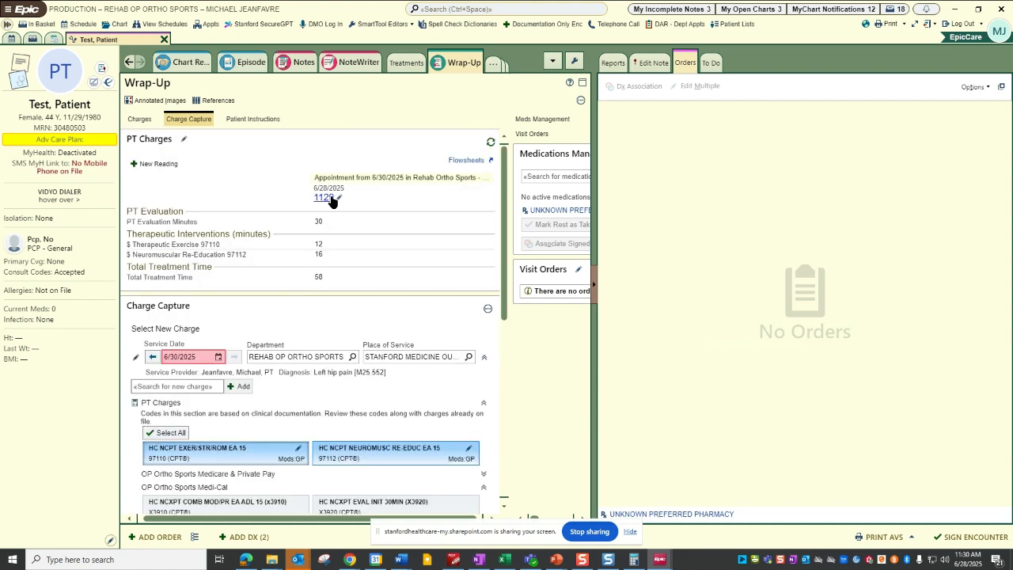
{"action": "scroll", "coordinate": [319, 267], "scroll_direction": "down", "scroll_amount": 5}
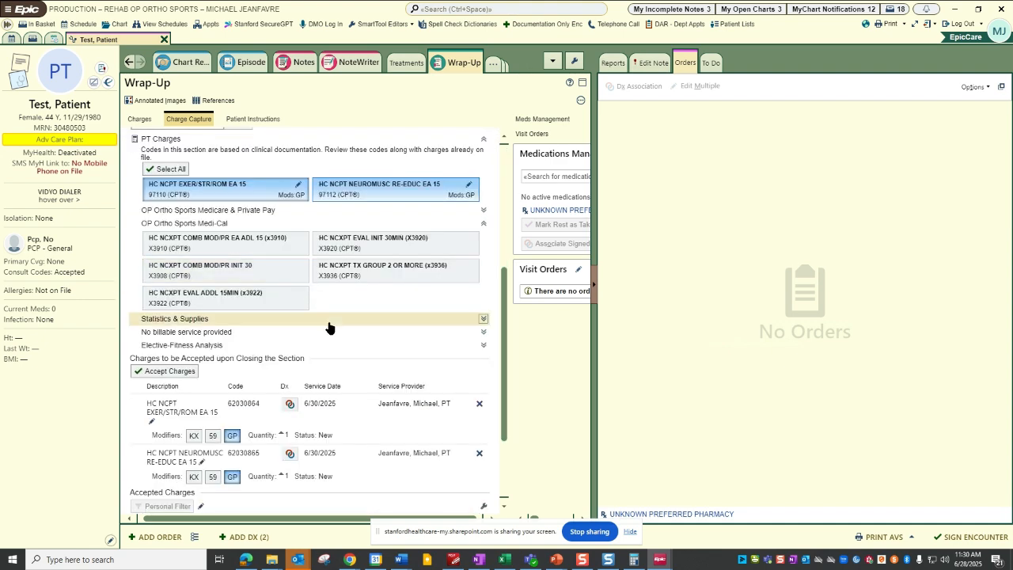
{"action": "scroll", "coordinate": [331, 320], "scroll_direction": "down", "scroll_amount": 1}
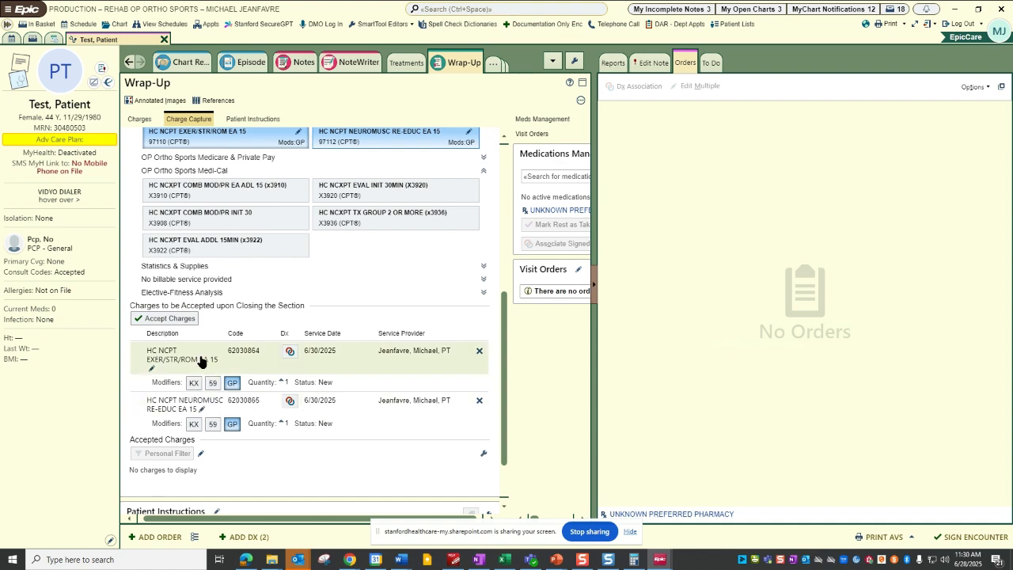
{"action": "scroll", "coordinate": [256, 238], "scroll_direction": "up", "scroll_amount": 5}
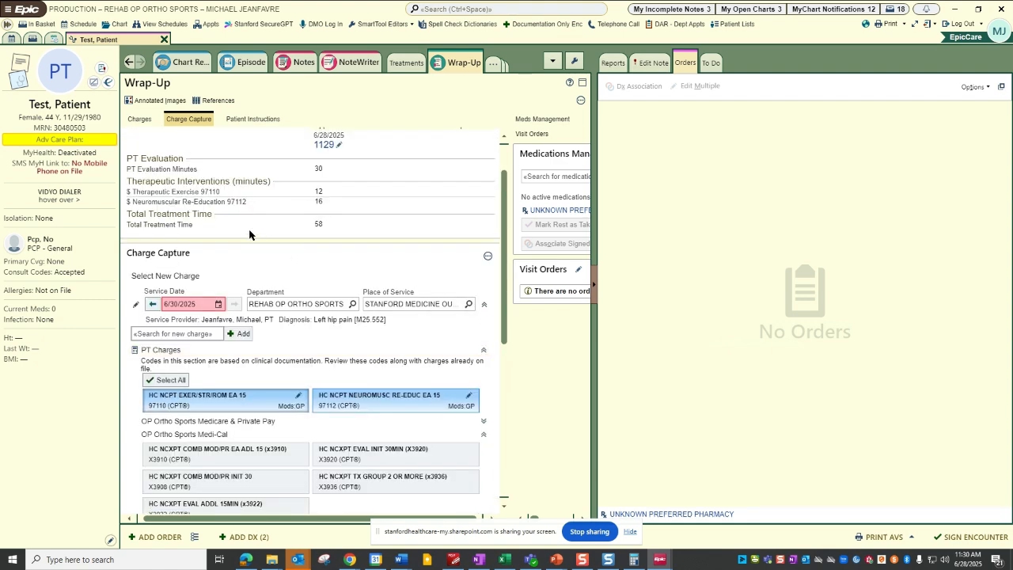
{"action": "scroll", "coordinate": [291, 221], "scroll_direction": "up", "scroll_amount": 1}
Reopen the filed PT Charges reading so the two selected charges are accepted, check its minutes and return to Charge Capture.
{"action": "left_click", "coordinate": [325, 198]}
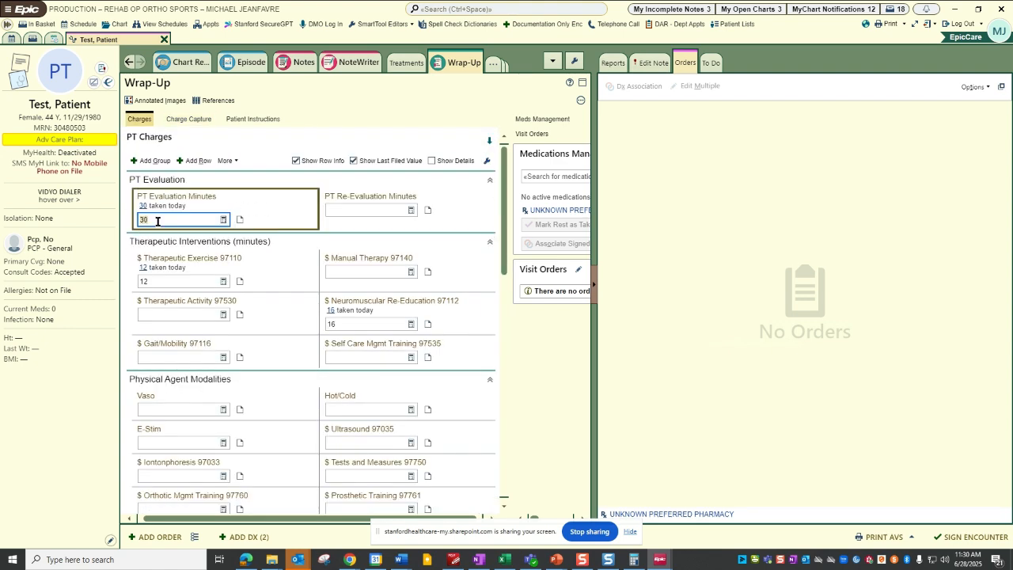
{"action": "scroll", "coordinate": [401, 349], "scroll_direction": "down", "scroll_amount": 2}
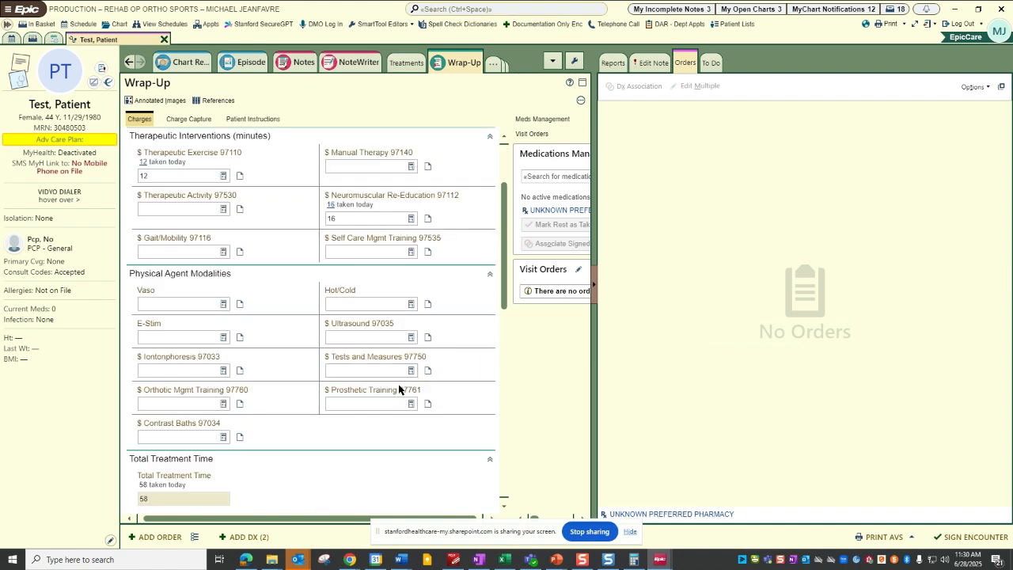
{"action": "scroll", "coordinate": [400, 332], "scroll_direction": "up", "scroll_amount": 1}
{"action": "scroll", "coordinate": [425, 228], "scroll_direction": "up", "scroll_amount": 2}
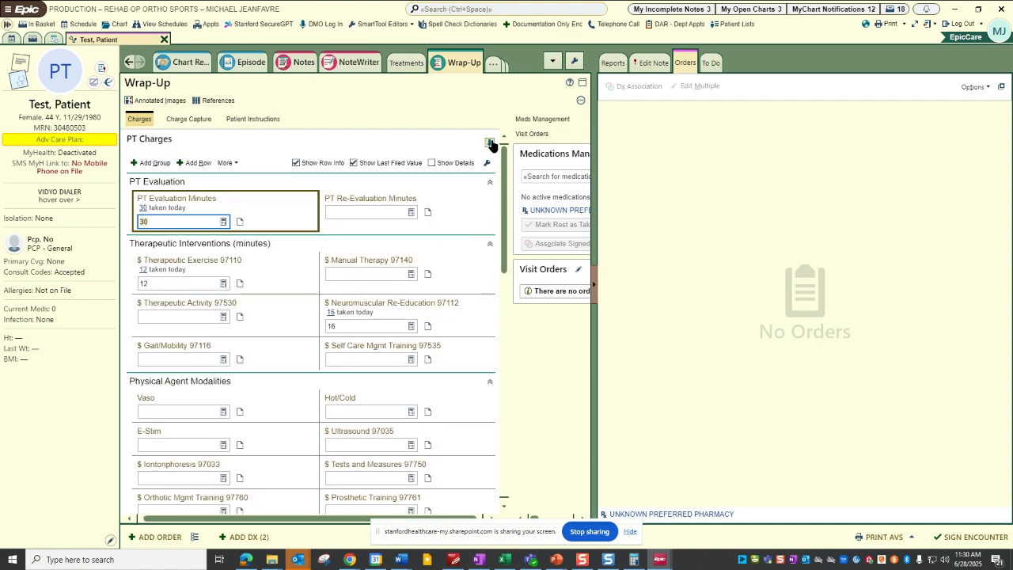
{"action": "left_click", "coordinate": [491, 143]}
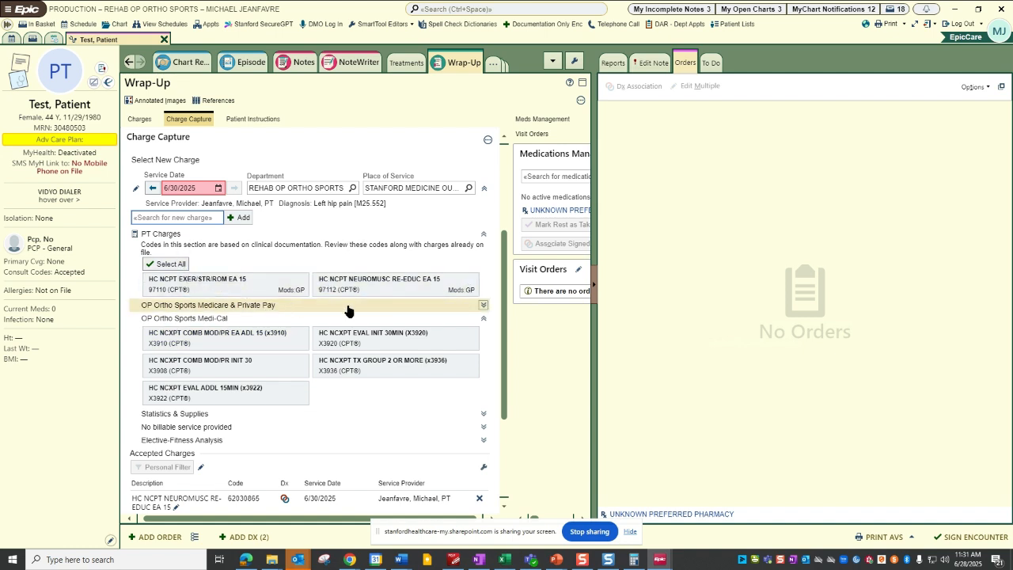
Add the charge HC PT EVAL MOD COMPLEX 30 MIN (97162) from OP Ortho Sports Medicare & Private Pay and check the charge list.
{"action": "left_click", "coordinate": [484, 305]}
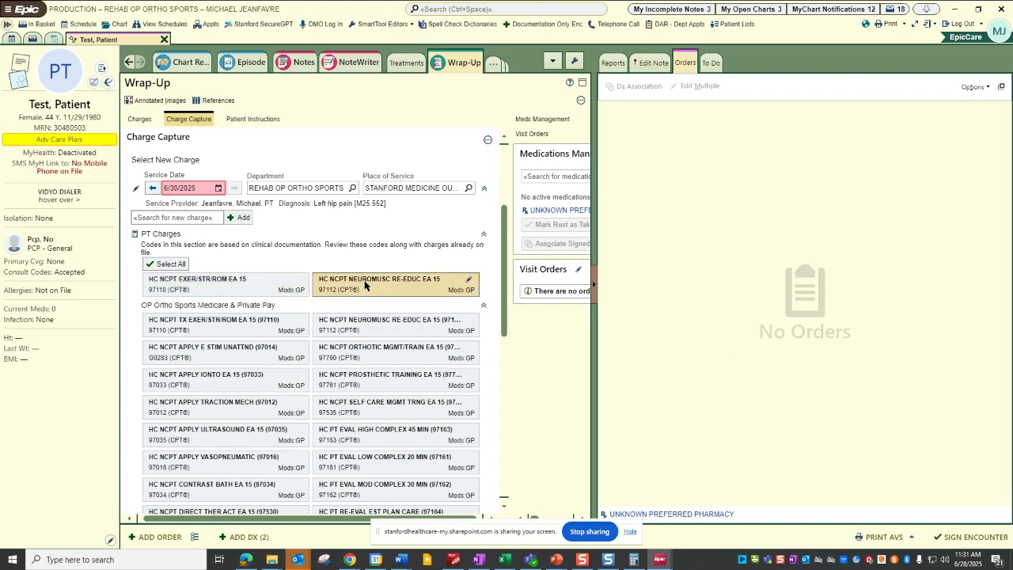
{"action": "left_click", "coordinate": [405, 486]}
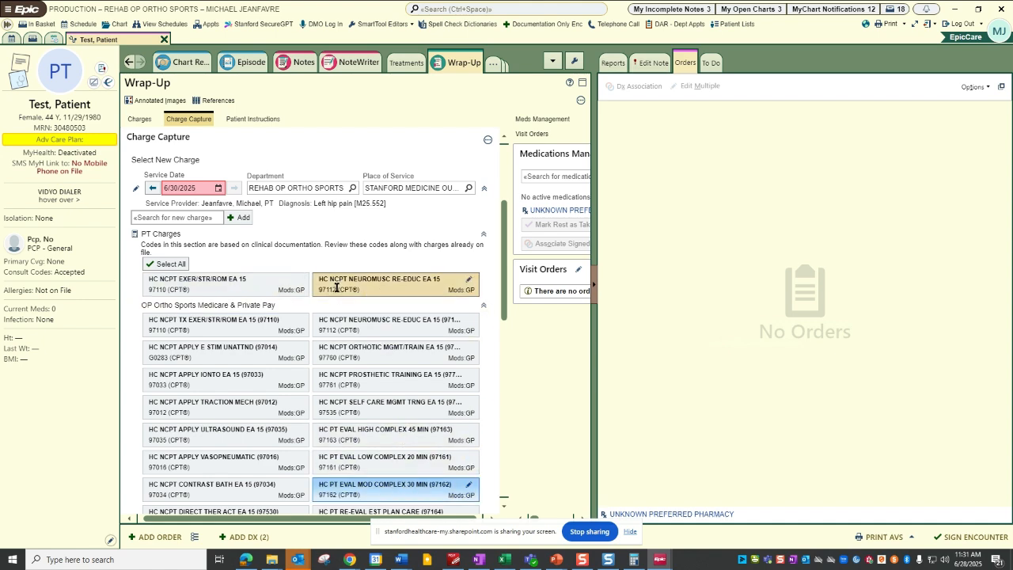
{"action": "scroll", "coordinate": [384, 391], "scroll_direction": "down", "scroll_amount": 8}
{"action": "scroll", "coordinate": [453, 404], "scroll_direction": "down", "scroll_amount": 1}
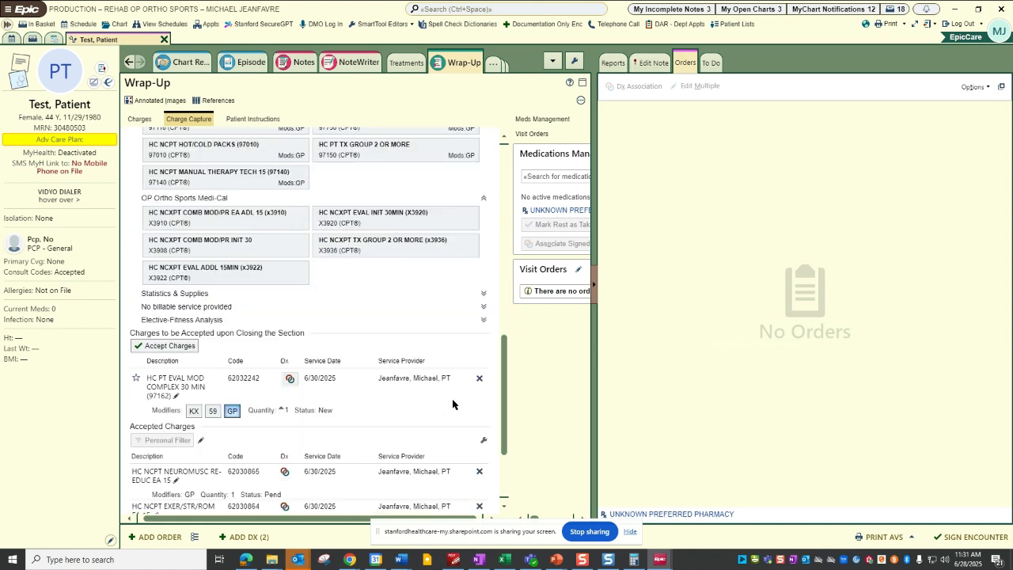
{"action": "scroll", "coordinate": [434, 408], "scroll_direction": "down", "scroll_amount": 2}
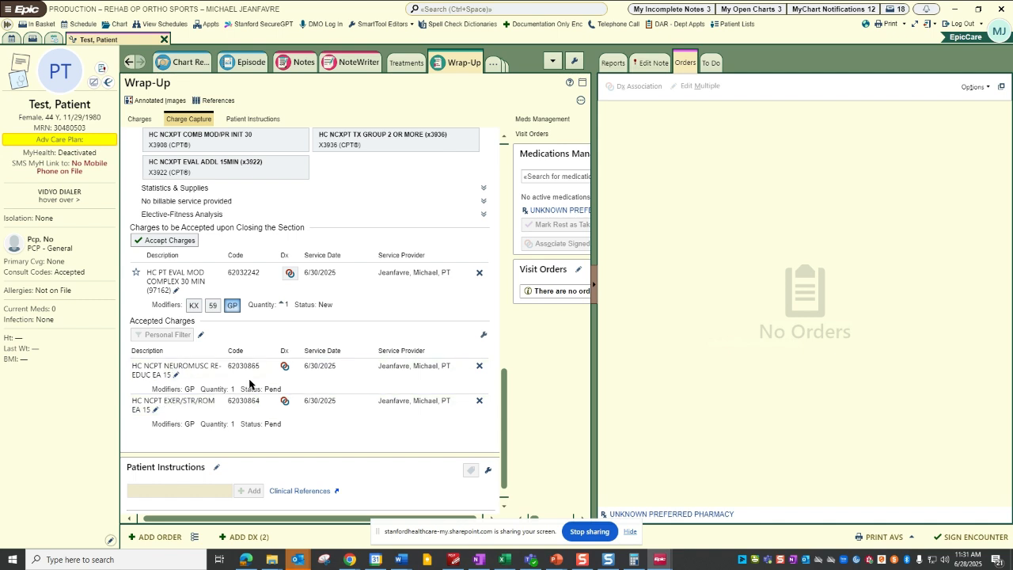
{"action": "left_click", "coordinate": [194, 537]}
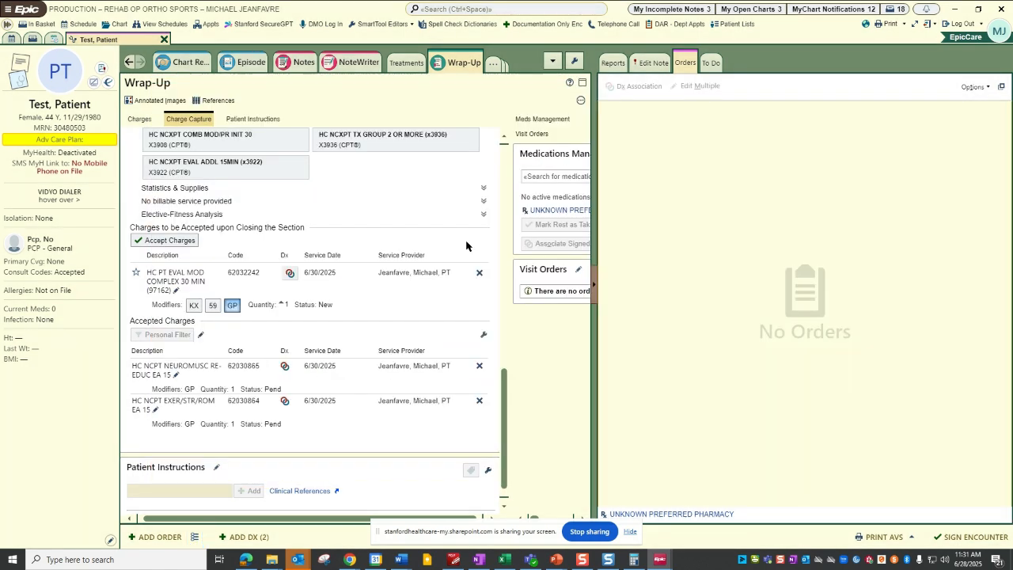
{"action": "left_click", "coordinate": [849, 90]}
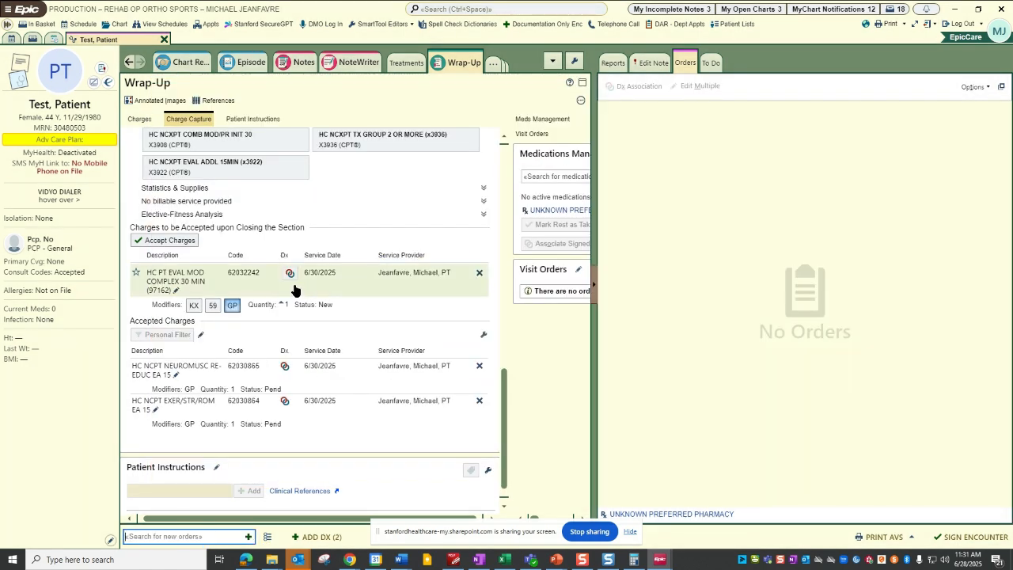
Reopen the PT Charges reading to accept the 97162 evaluation charge, continue to Charge Capture and review the accepted charges.
{"action": "scroll", "coordinate": [292, 287], "scroll_direction": "up", "scroll_amount": 15}
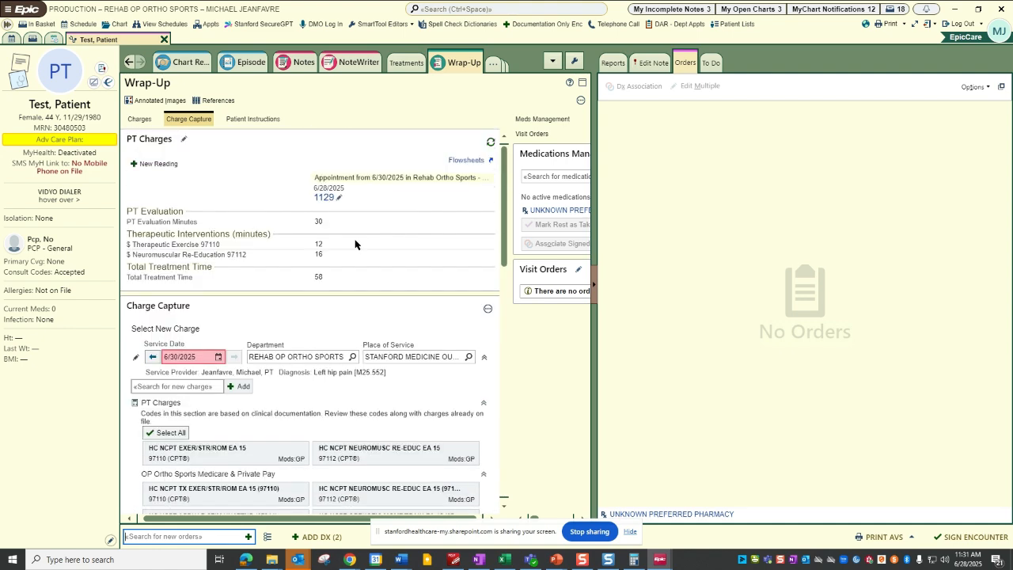
{"action": "left_click", "coordinate": [325, 198]}
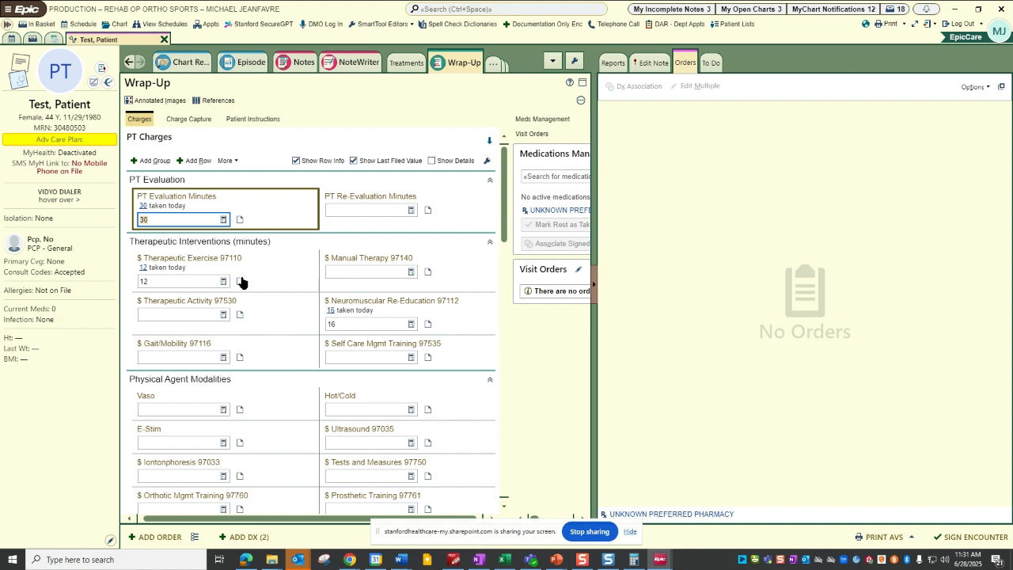
{"action": "scroll", "coordinate": [344, 352], "scroll_direction": "down", "scroll_amount": 3}
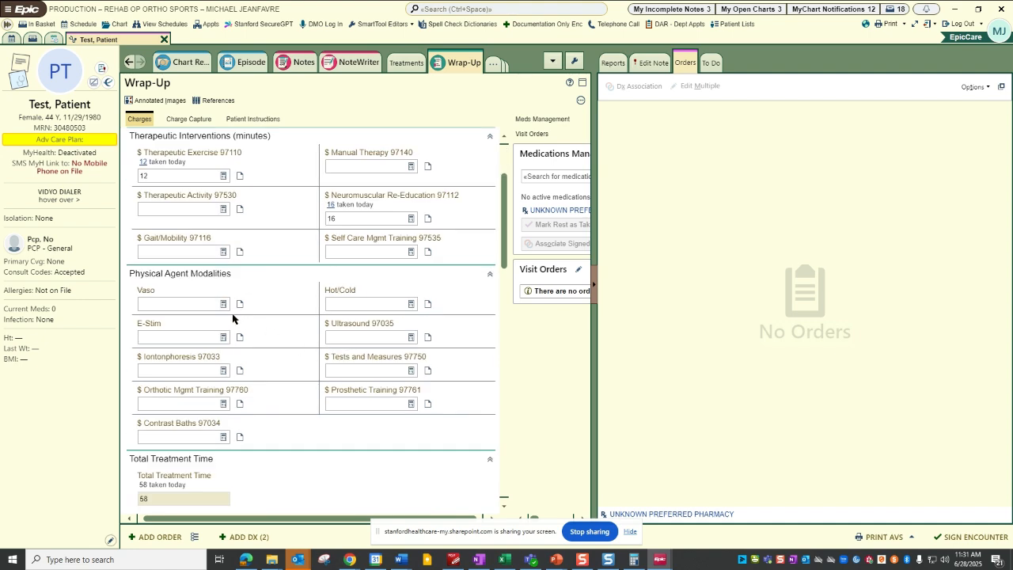
{"action": "scroll", "coordinate": [237, 336], "scroll_direction": "down", "scroll_amount": 1}
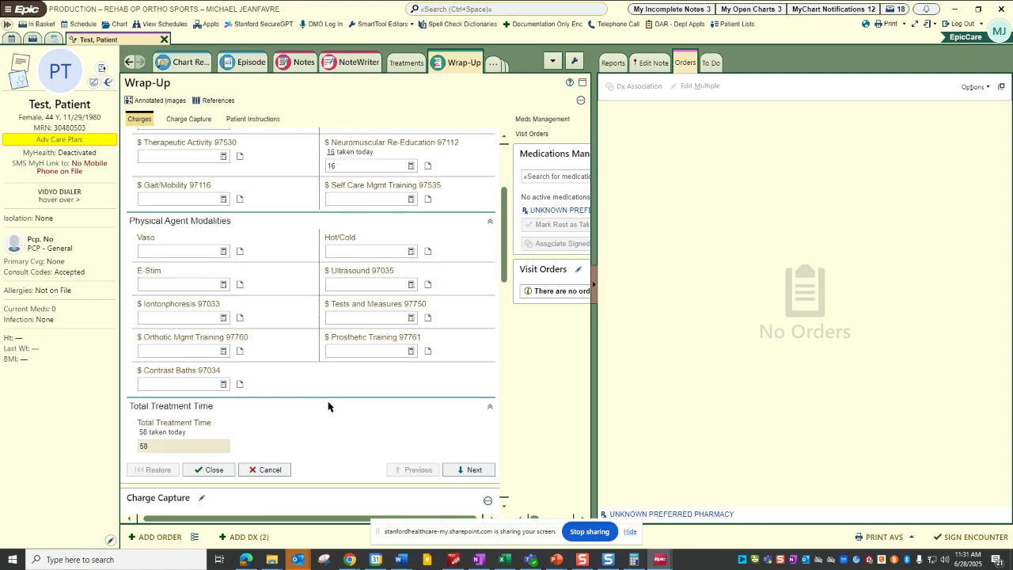
{"action": "left_click", "coordinate": [472, 469]}
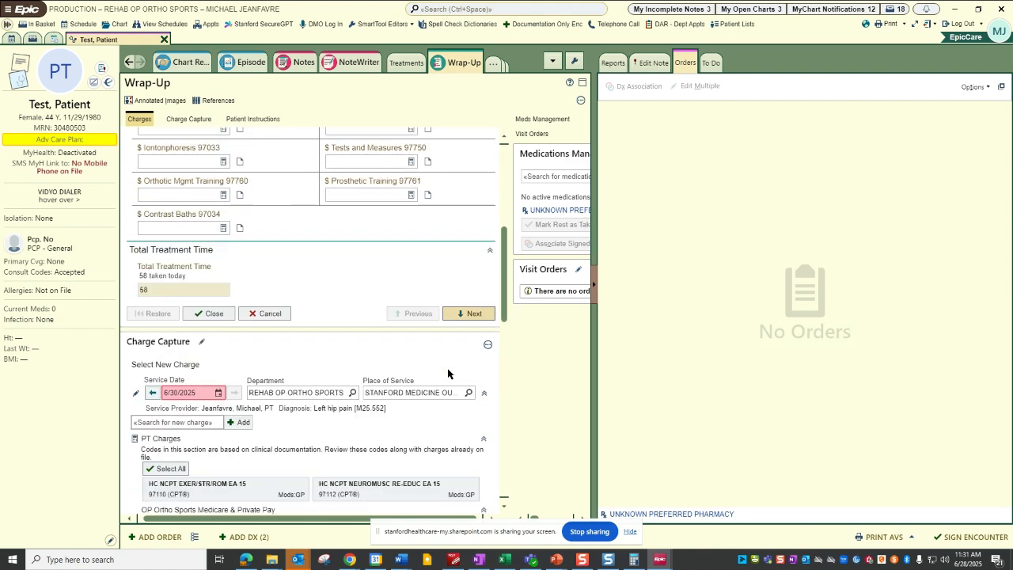
{"action": "left_click", "coordinate": [469, 311]}
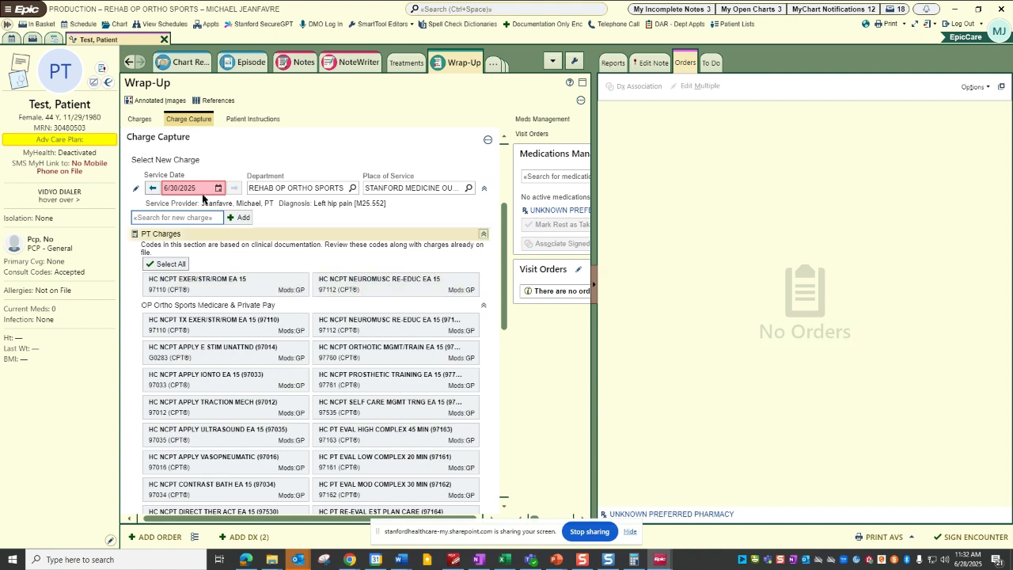
{"action": "scroll", "coordinate": [274, 278], "scroll_direction": "down", "scroll_amount": 10}
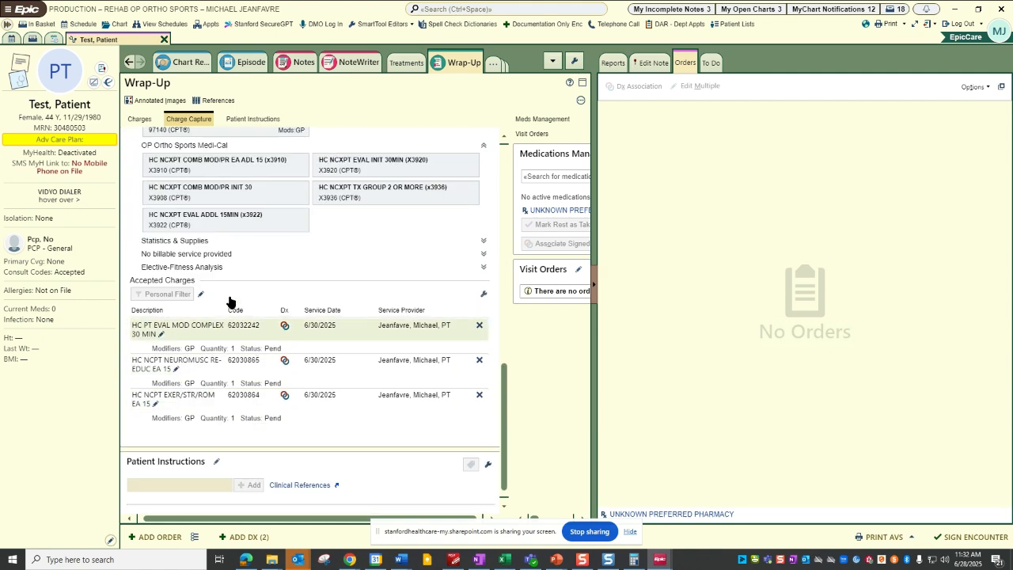
{"action": "scroll", "coordinate": [315, 252], "scroll_direction": "up", "scroll_amount": 3}
{"action": "scroll", "coordinate": [315, 253], "scroll_direction": "up", "scroll_amount": 8}
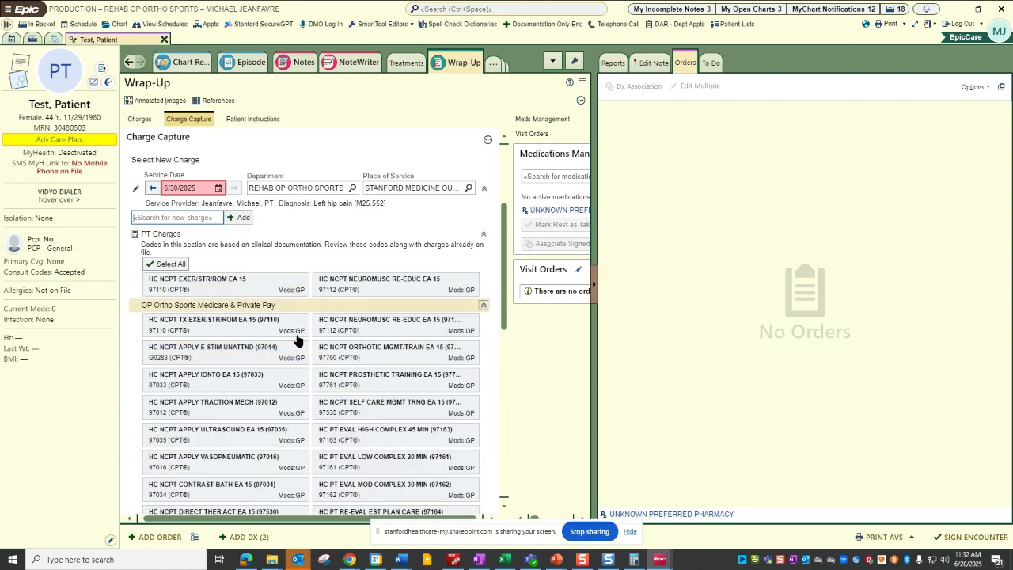
{"action": "scroll", "coordinate": [285, 332], "scroll_direction": "down", "scroll_amount": 12}
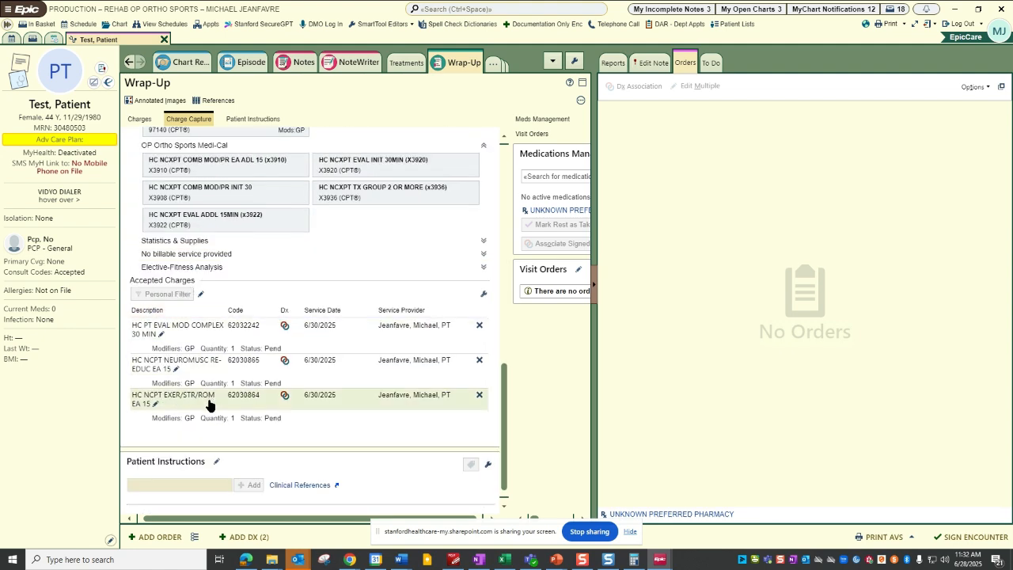
Add the Rehab Plan of Care - Internal Provider order from the order preference list and accept it.
{"action": "scroll", "coordinate": [214, 431], "scroll_direction": "down", "scroll_amount": 1}
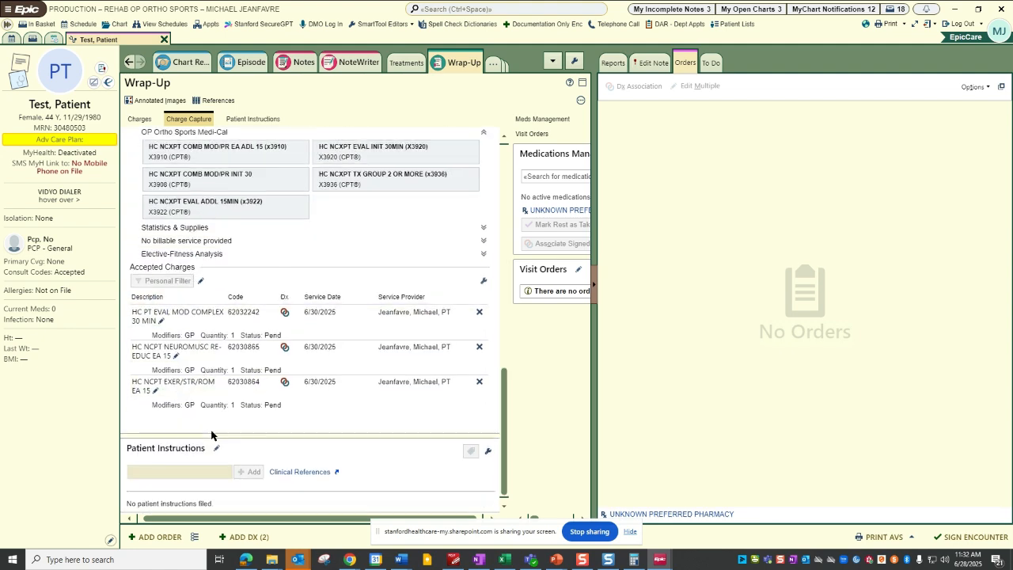
{"action": "left_click", "coordinate": [194, 538]}
{"action": "left_click", "coordinate": [599, 319]}
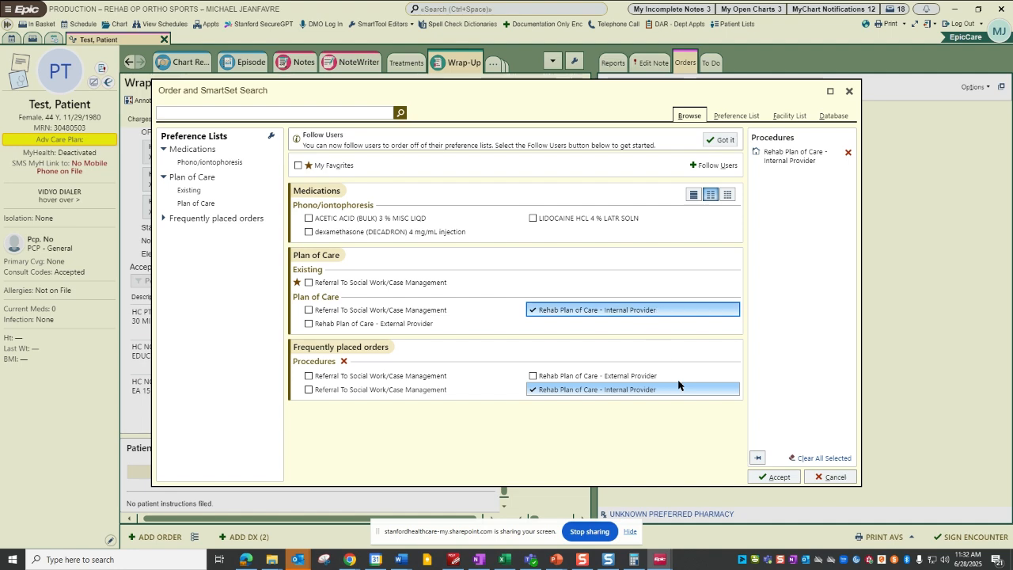
{"action": "left_click", "coordinate": [778, 477]}
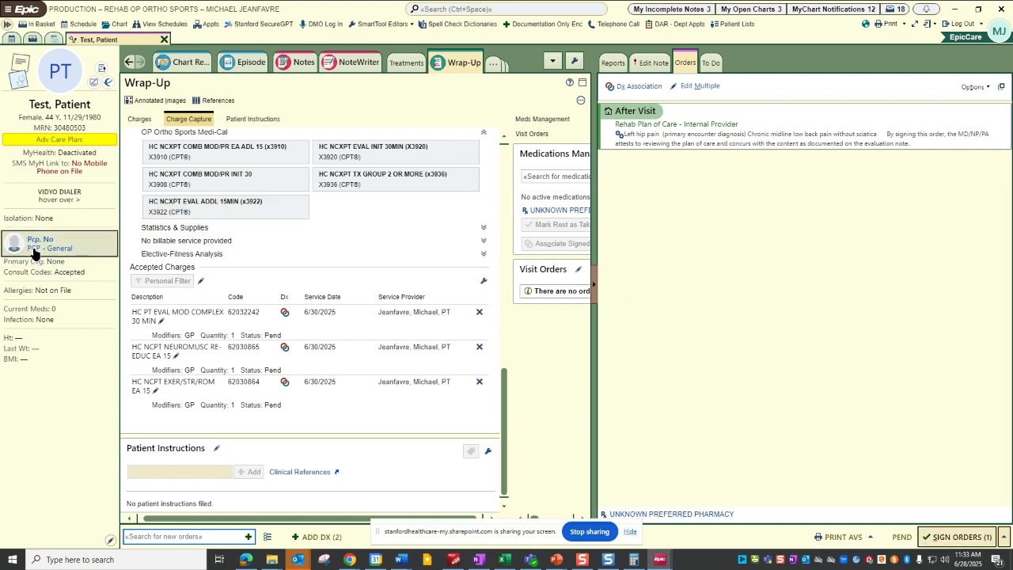
Try signing the Rehab Plan of Care order with the orthopedic surgery and sports medicine physician as authorizing provider, leaving it unsigned.
{"action": "mouse_move", "coordinate": [39, 252]}
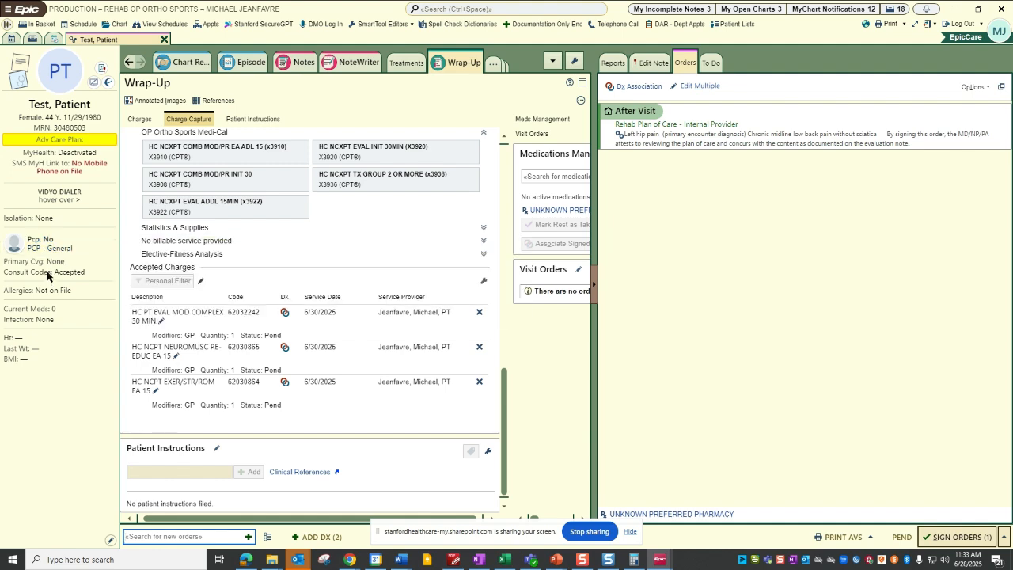
{"action": "left_click", "coordinate": [959, 537]}
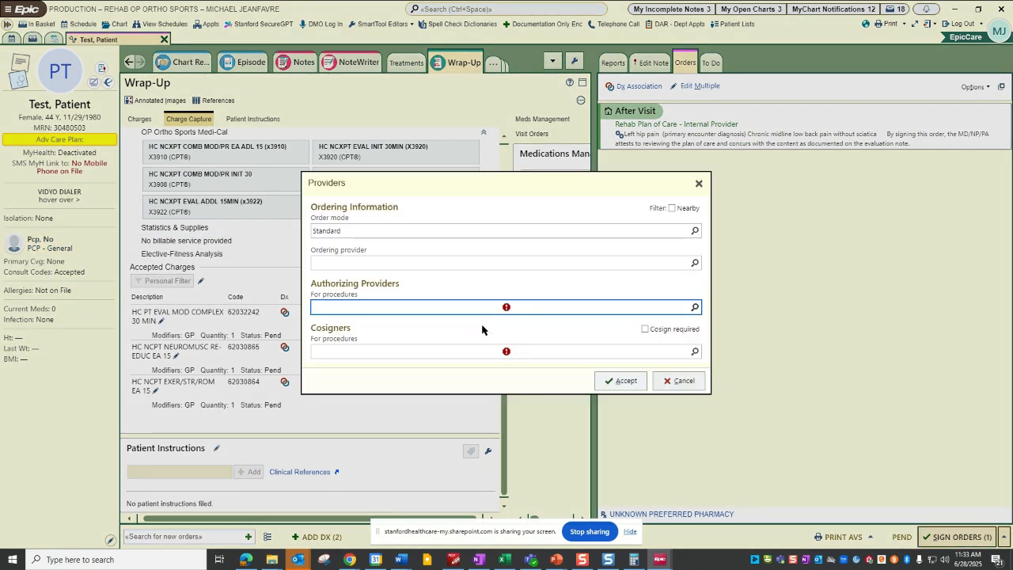
{"action": "type", "text": "s"}
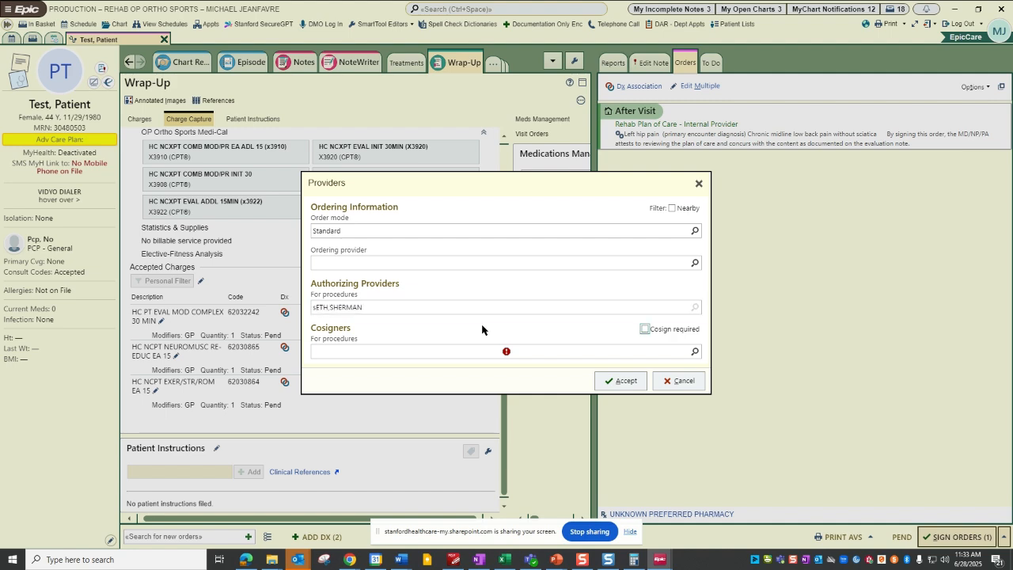
{"action": "key", "text": "Return"}
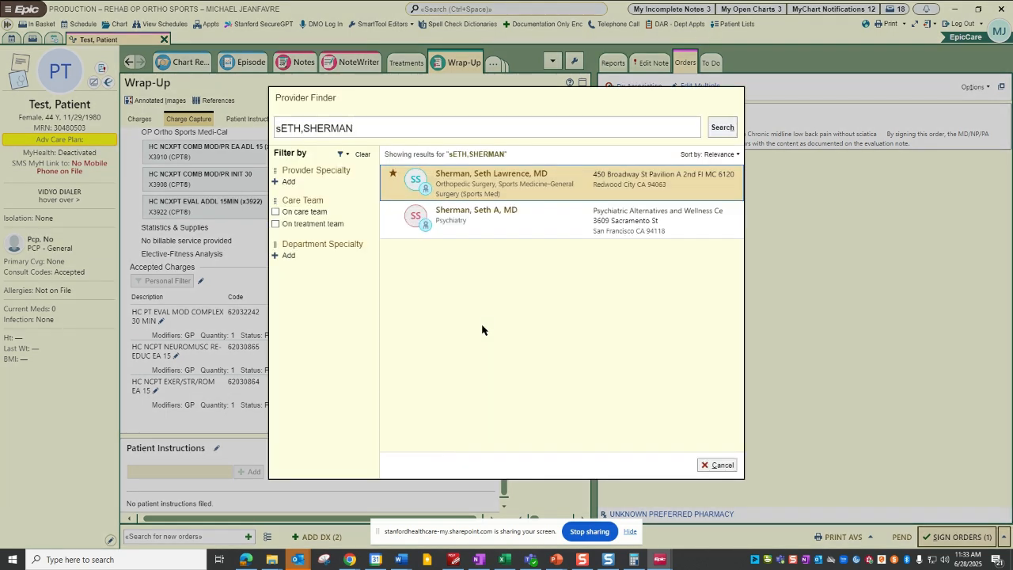
{"action": "double_click", "coordinate": [483, 190]}
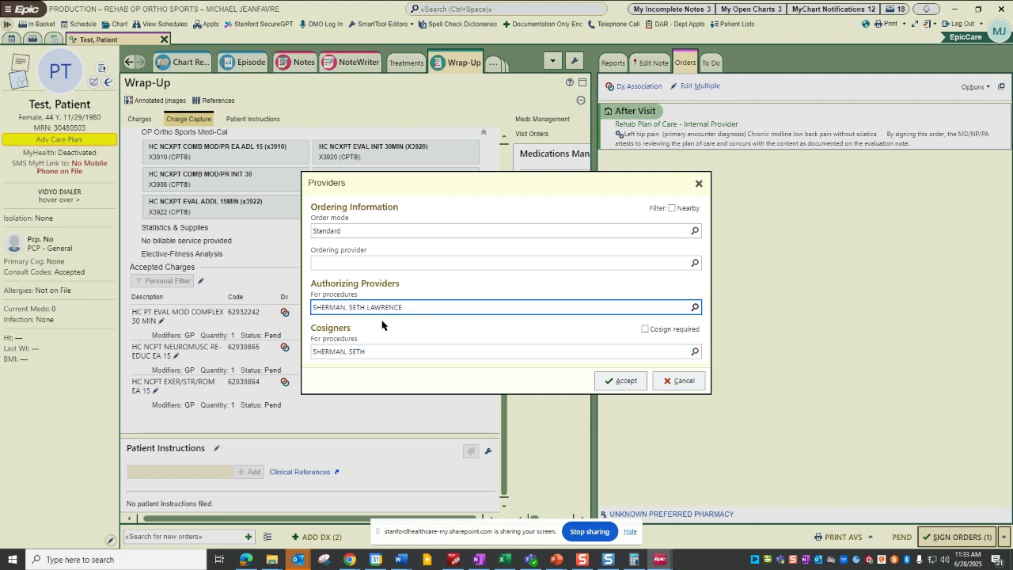
{"action": "left_click", "coordinate": [665, 383]}
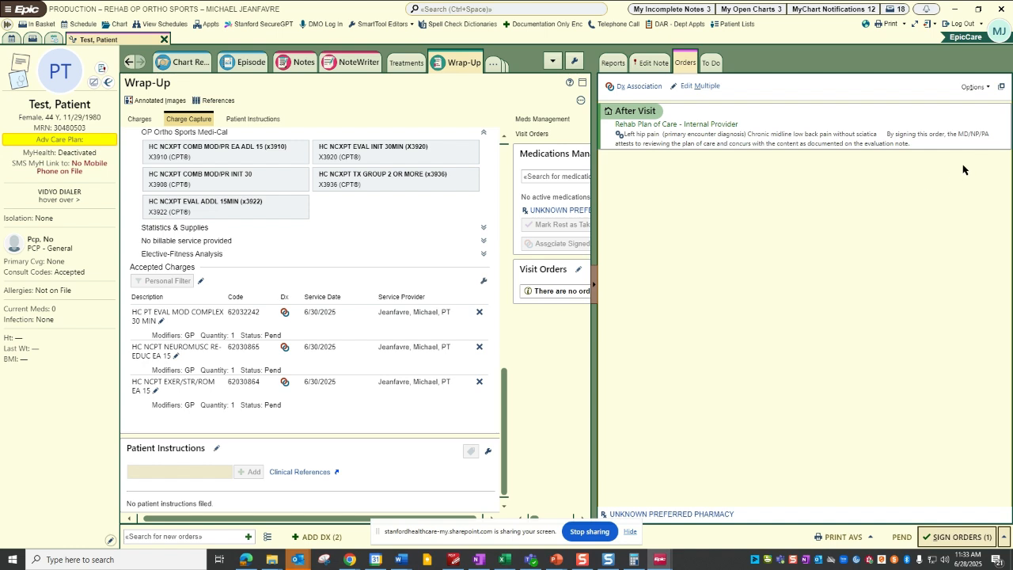
{"action": "left_click", "coordinate": [942, 543]}
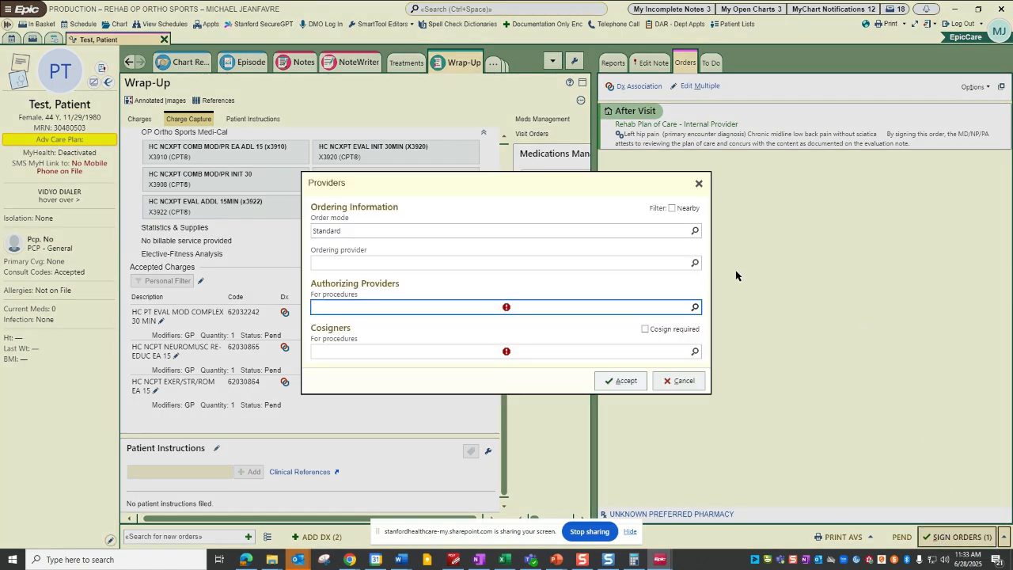
{"action": "left_click", "coordinate": [666, 379]}
Remove all unsigned orders from the visit, including the Rehab Plan of Care - Internal Provider order.
{"action": "left_click", "coordinate": [1003, 538]}
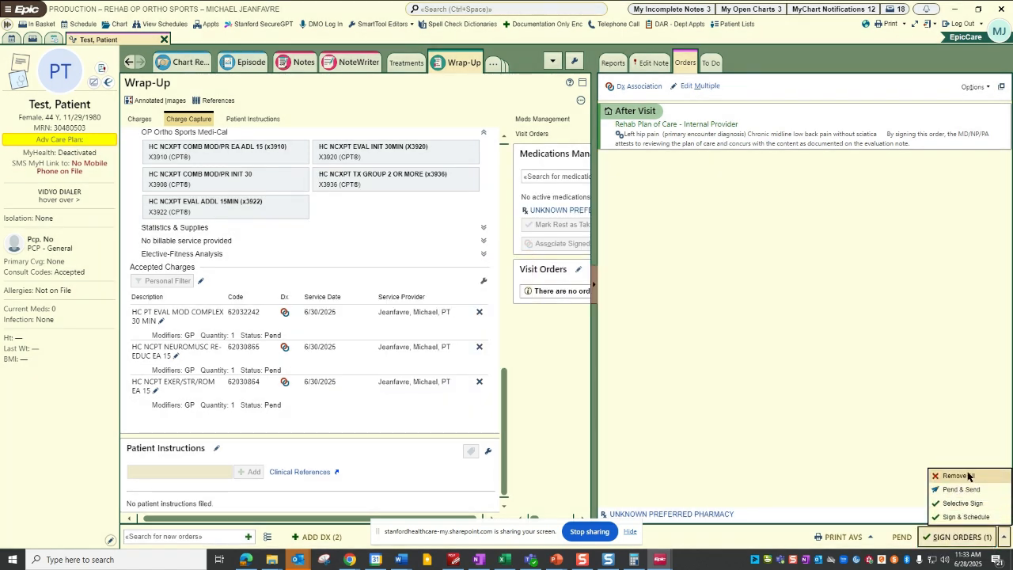
{"action": "left_click", "coordinate": [958, 476]}
{"action": "left_click", "coordinate": [569, 322]}
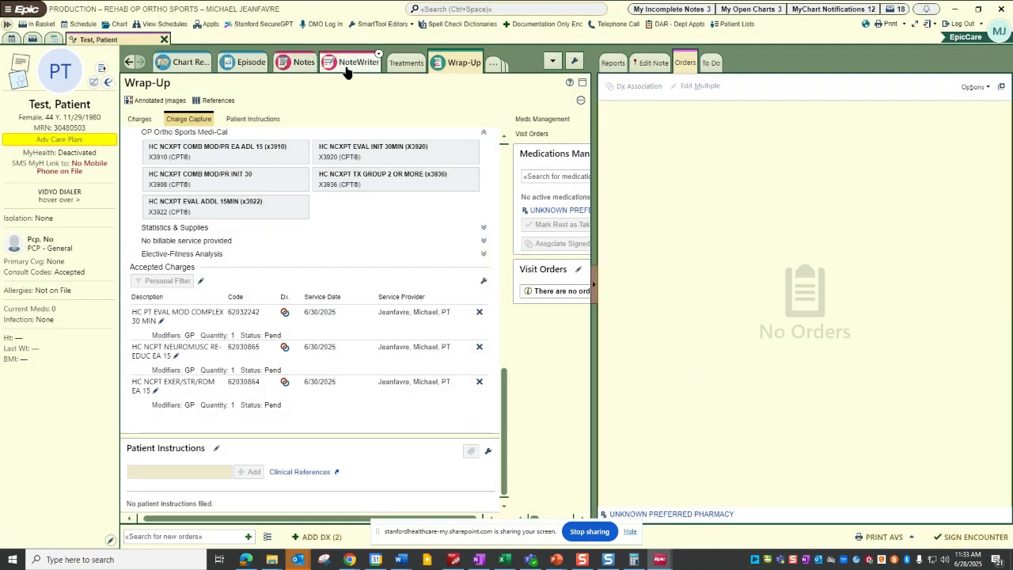
Return to the Rehab Evaluation note in NoteWriter and widen the note editing pane.
{"action": "left_click", "coordinate": [300, 62]}
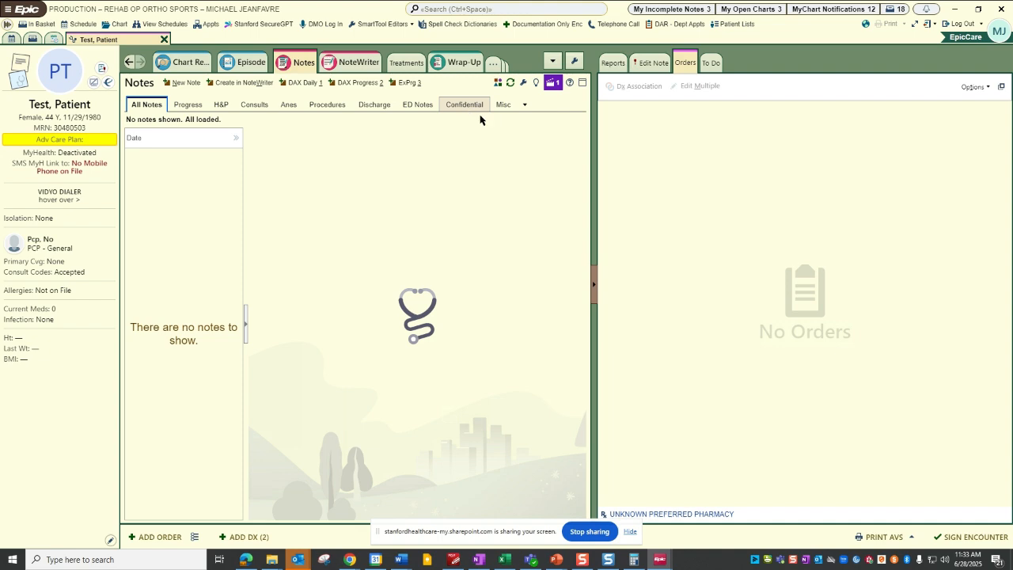
{"action": "left_click", "coordinate": [360, 63]}
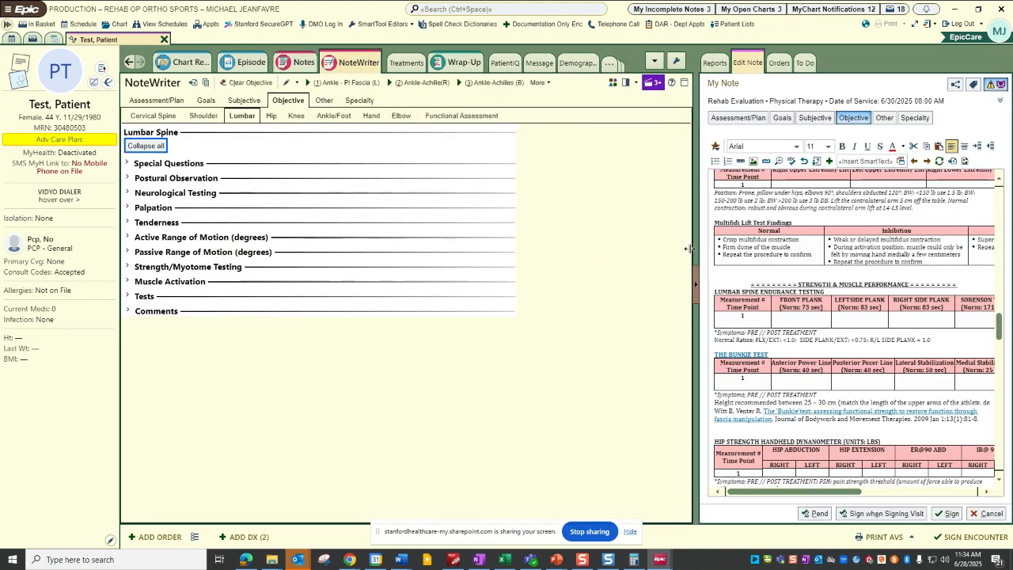
{"action": "left_click_drag", "start_coordinate": [695, 235], "coordinate": [628, 239]}
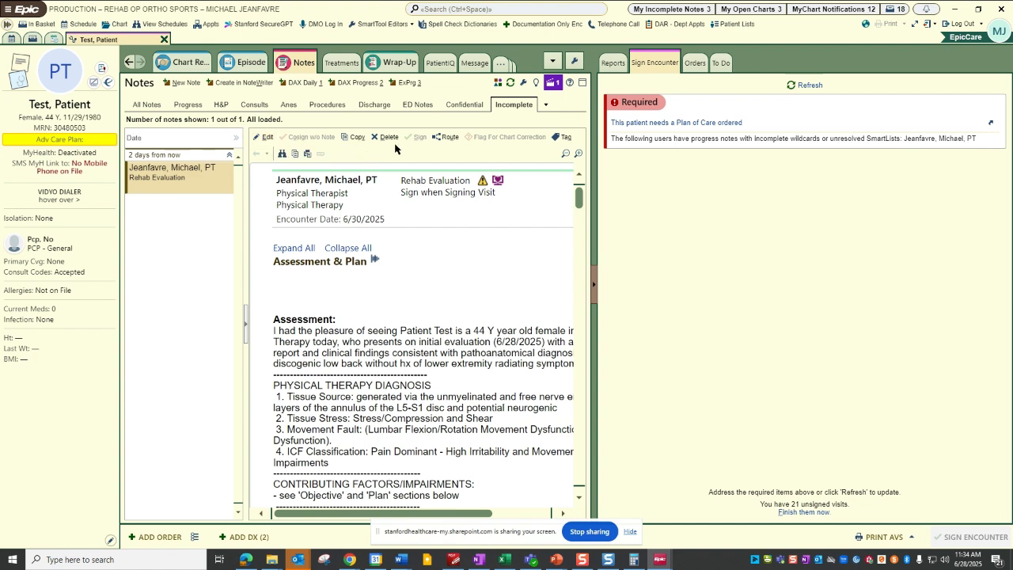
Check the list of all notes and the list of incomplete notes for the pending Rehab Evaluation.
{"action": "left_click", "coordinate": [147, 107]}
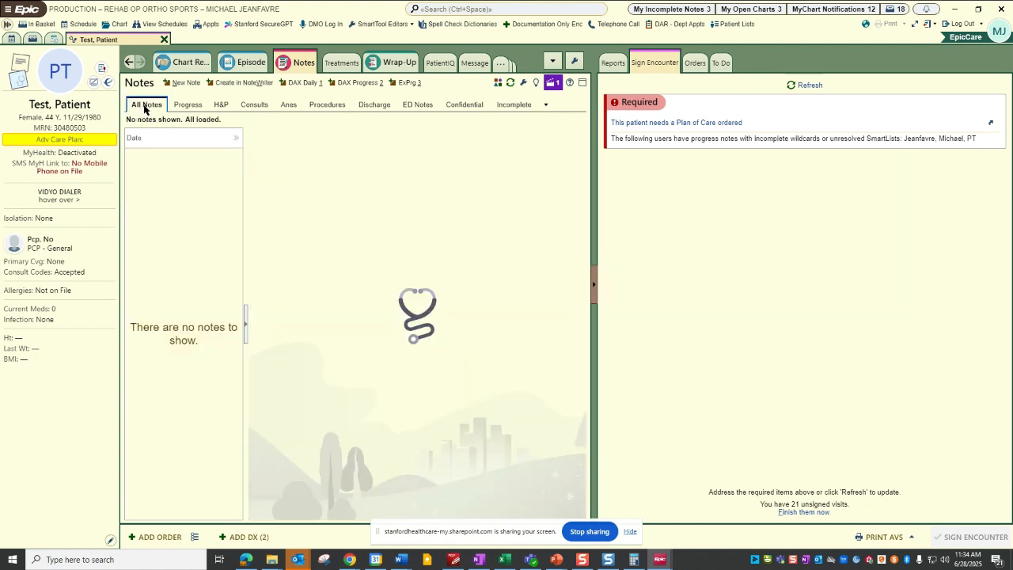
{"action": "left_click", "coordinate": [507, 105]}
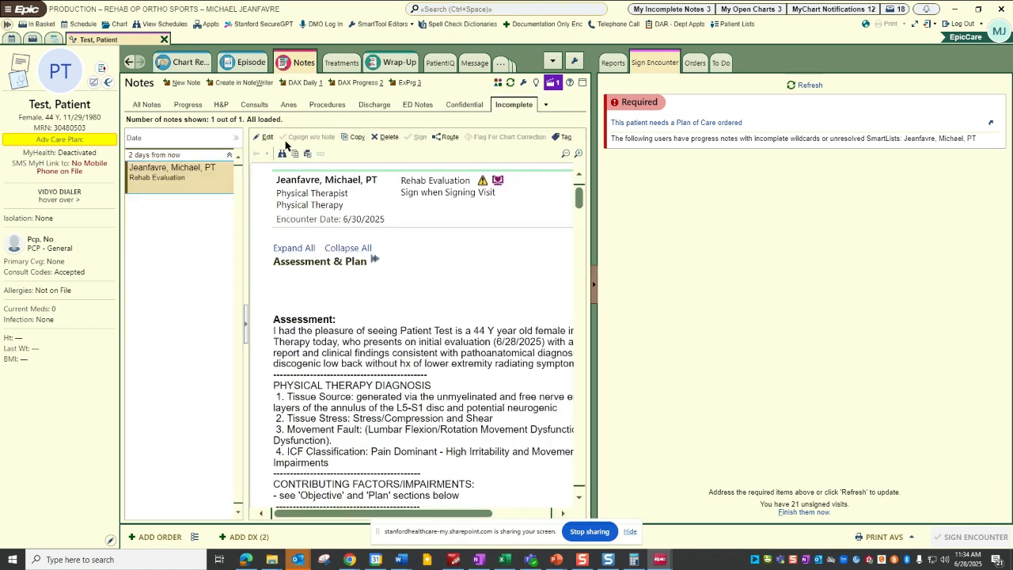